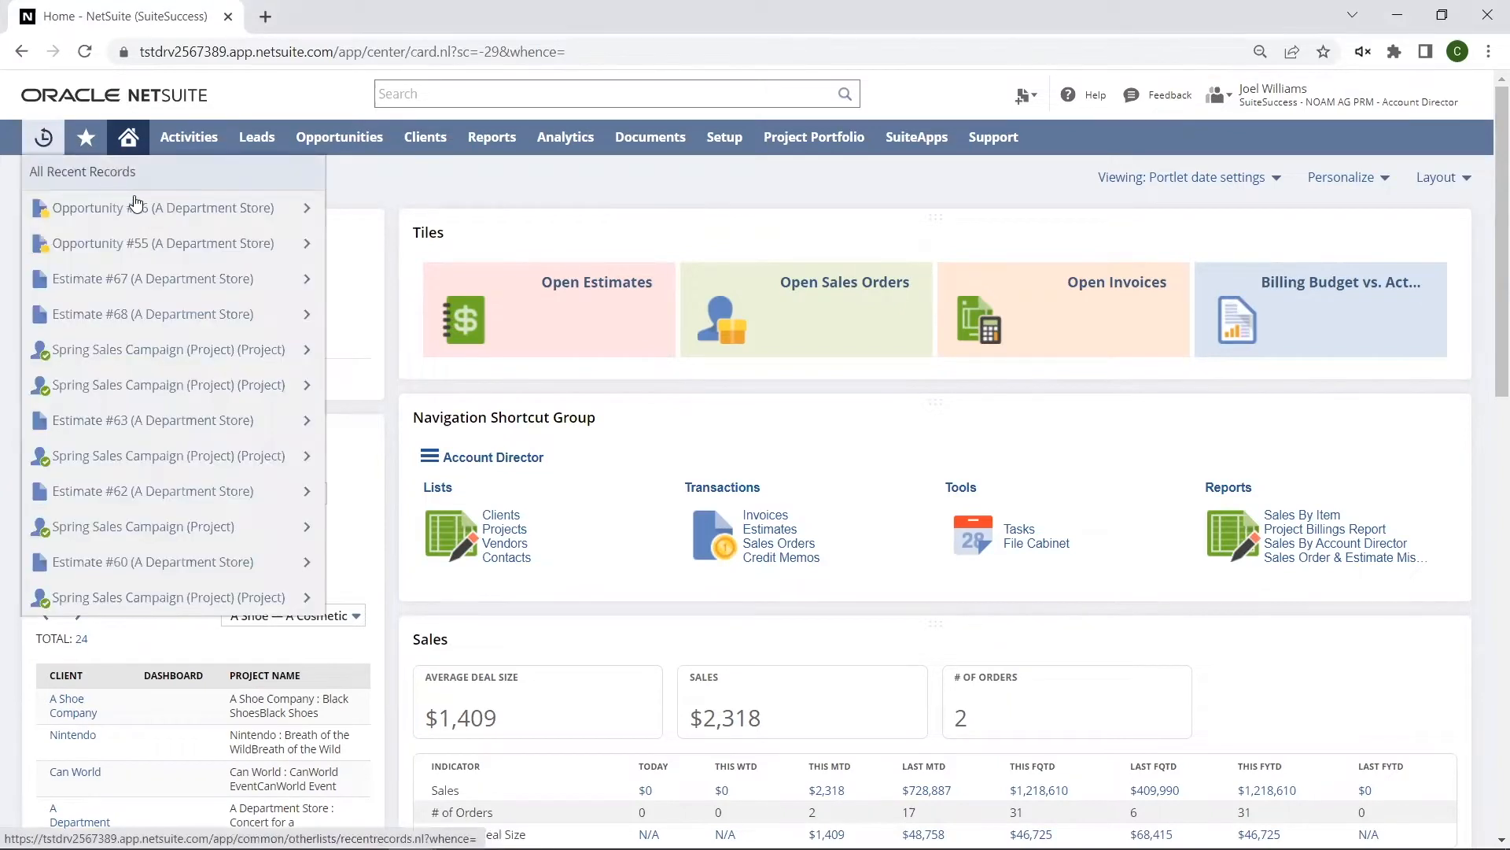
Step: Open Opportunity #56, Spring Sale for A Department Store, from Recent Records
mouse_move(163, 208)
click(144, 214)
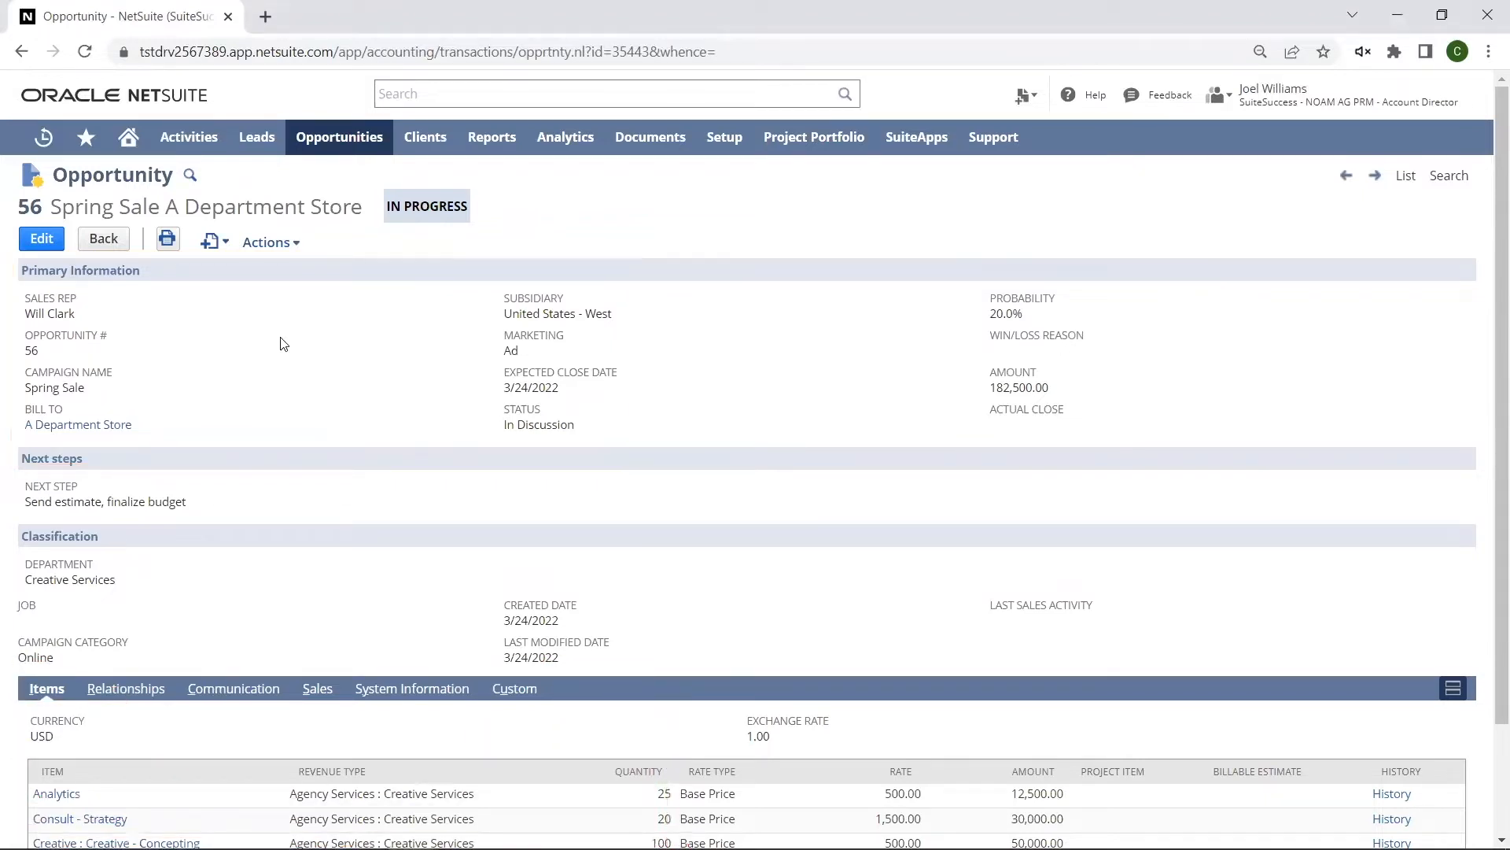
mouse_move(212, 243)
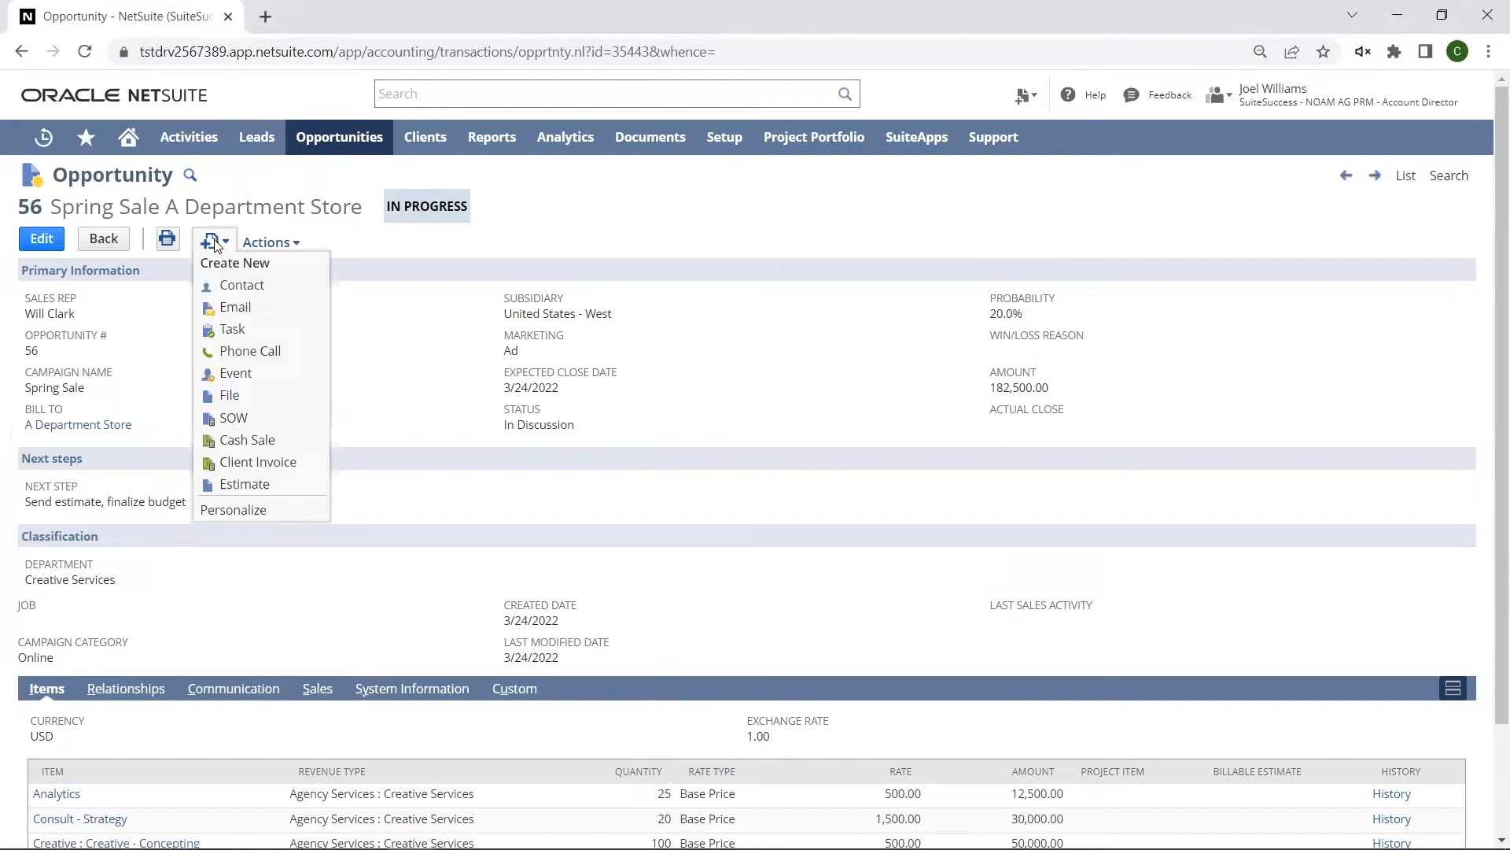
Step: Create an estimate from the opportunity and save it as estimate 69 totalling 182,500.00
click(265, 485)
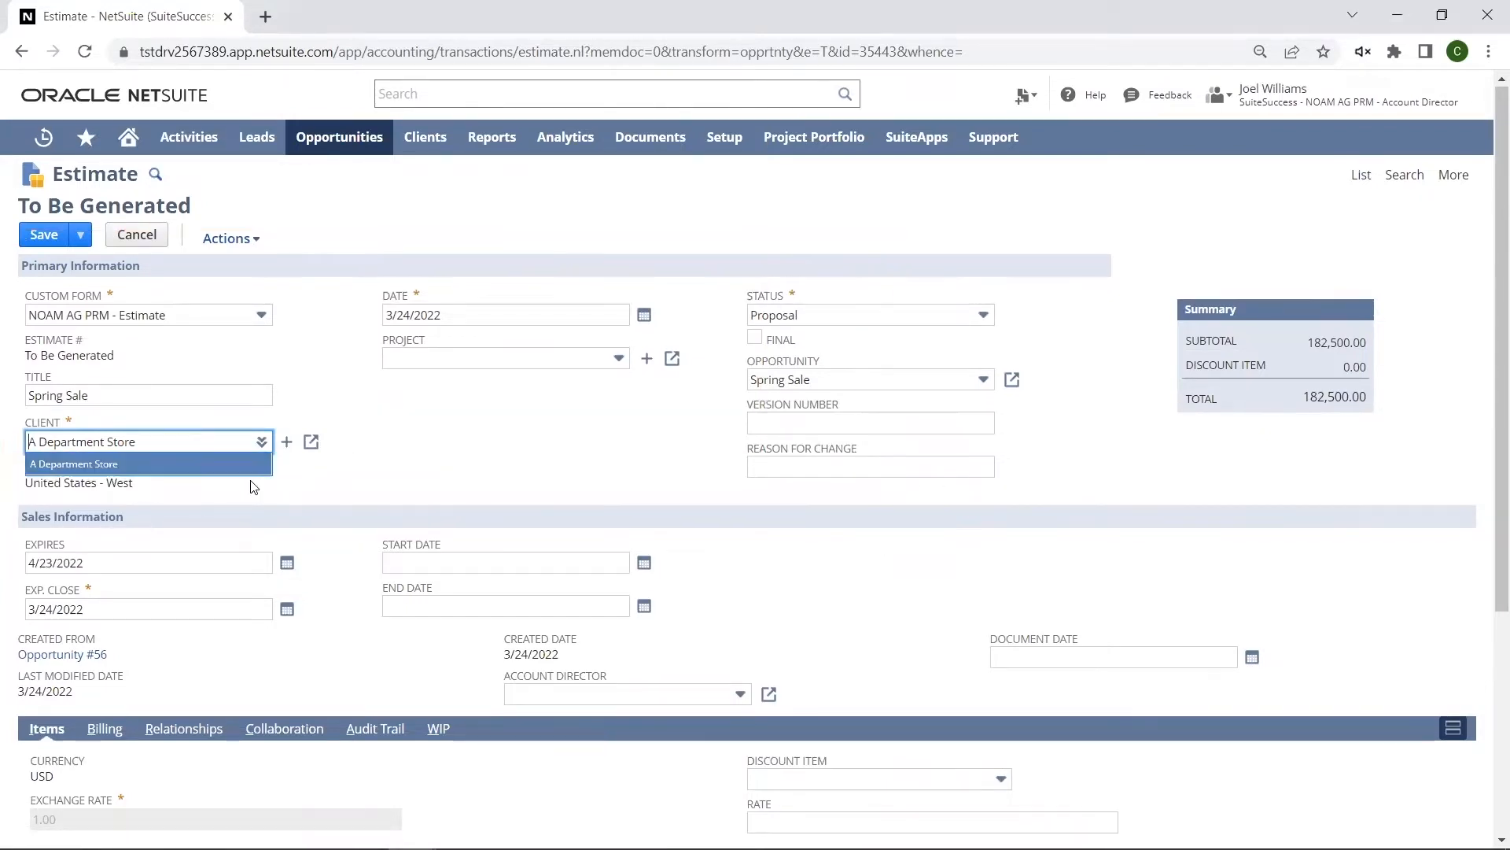
scroll(251, 486, down, 5)
scroll(252, 486, down, 2)
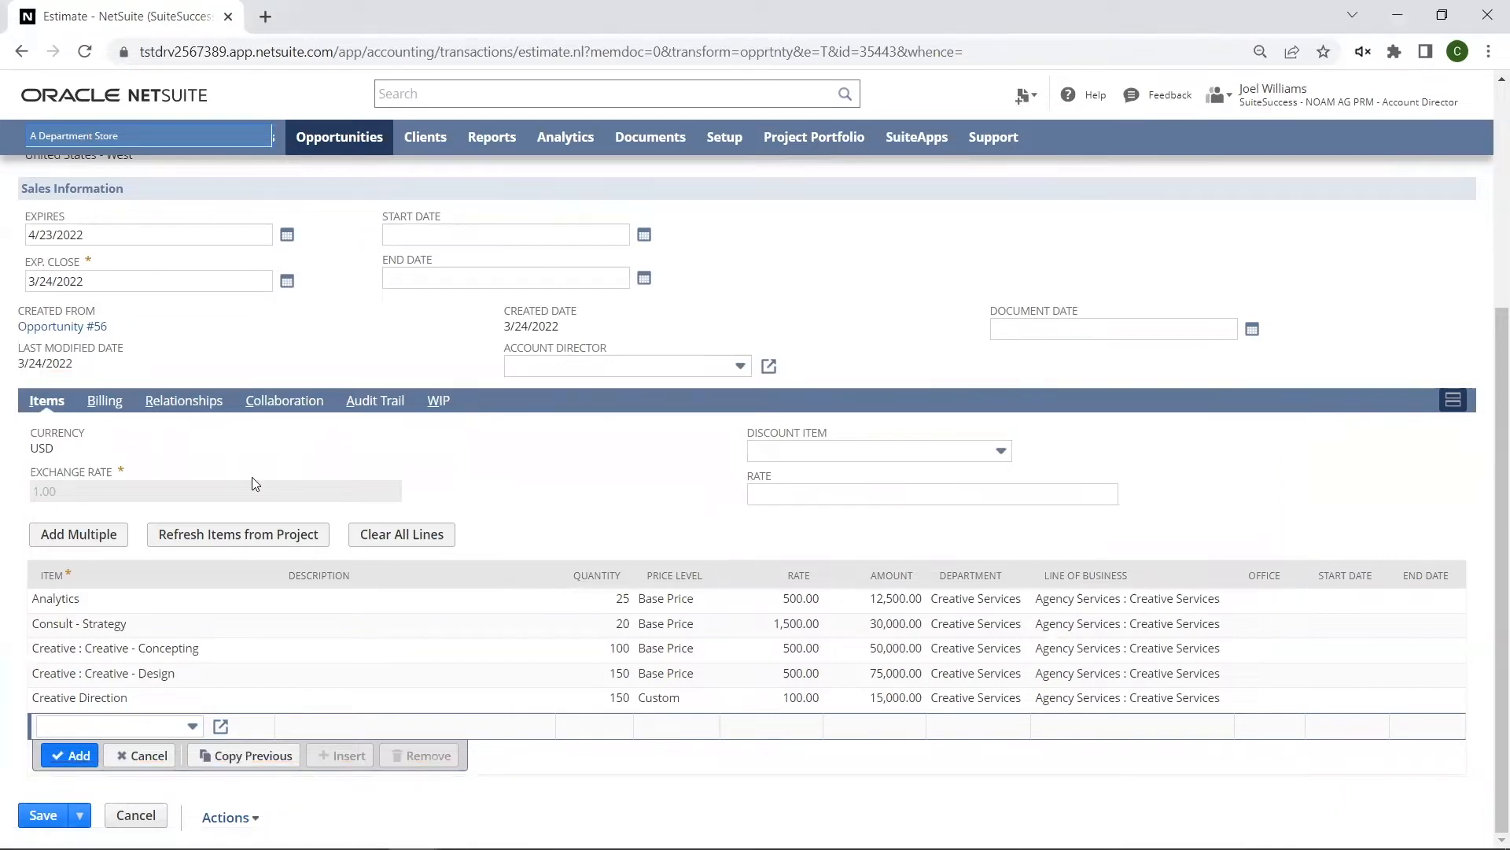
click(43, 816)
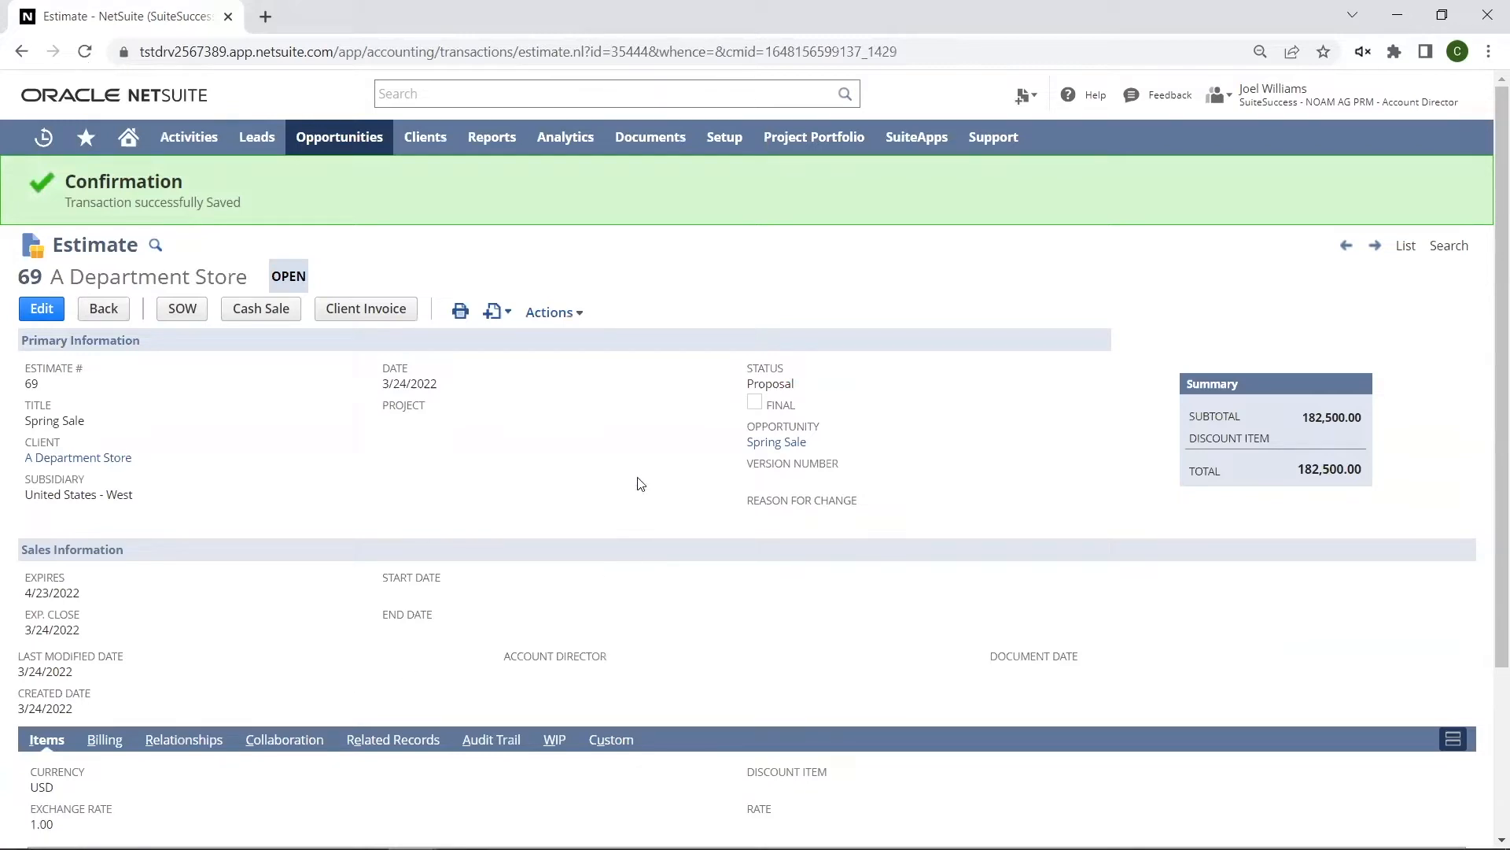
mouse_move(552, 312)
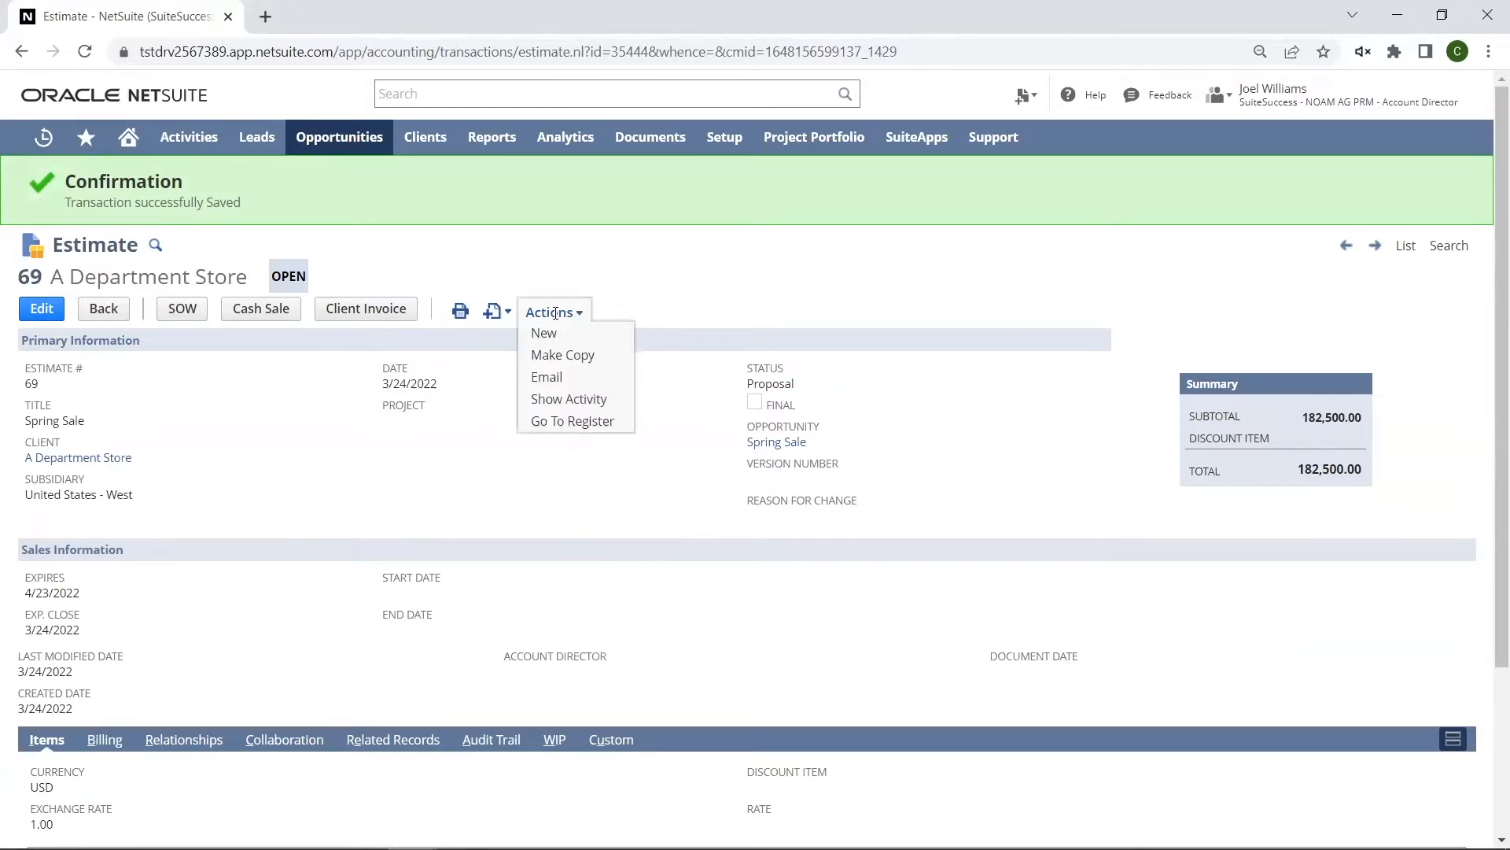
Step: Copy estimate 69 and change the Creative Direction quantity from 150 to 100, total 177,500
click(563, 355)
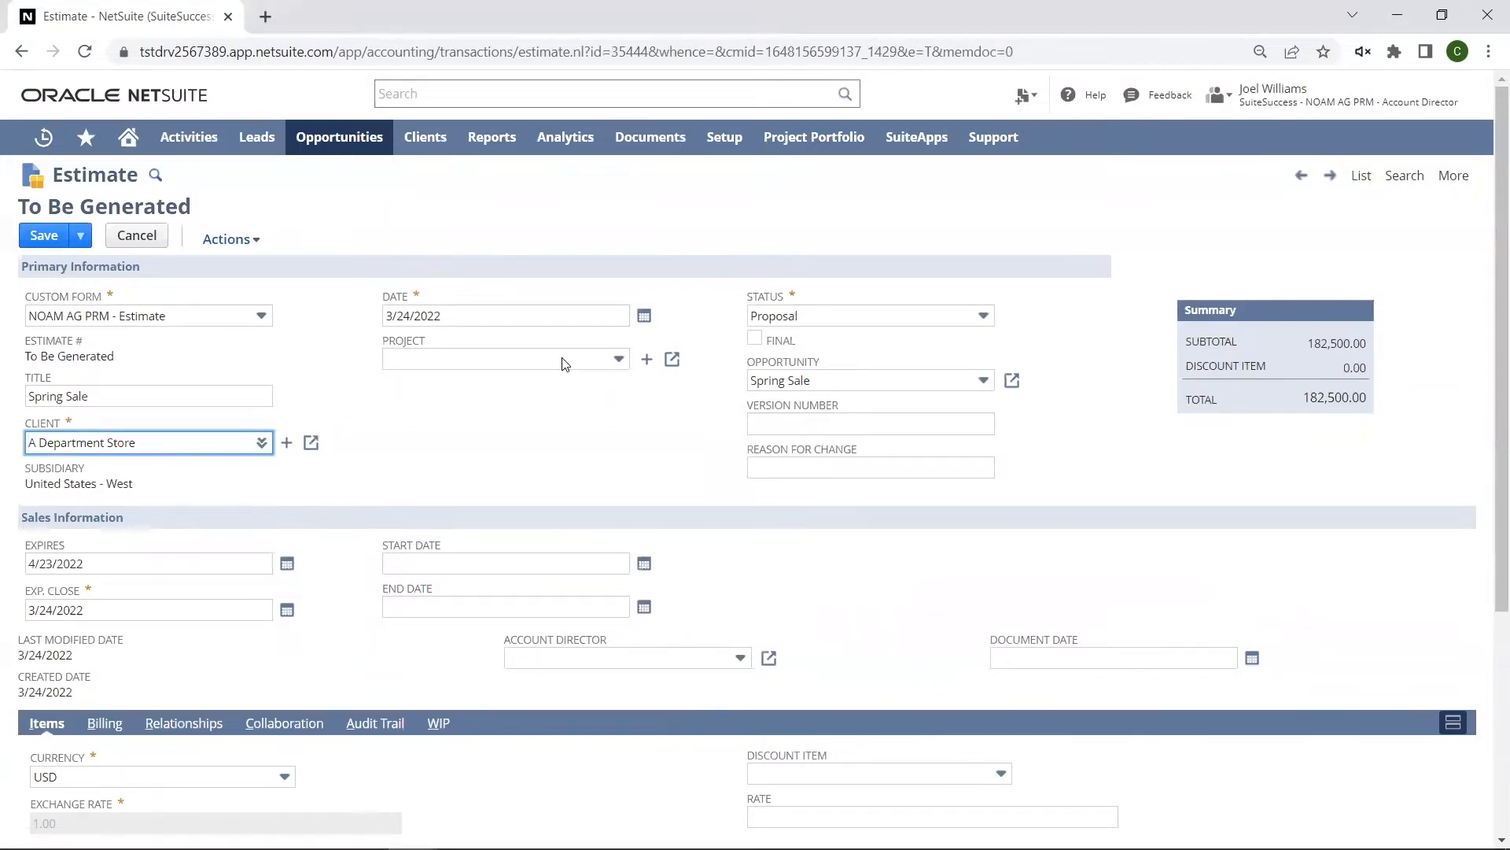
scroll(591, 473, down, 5)
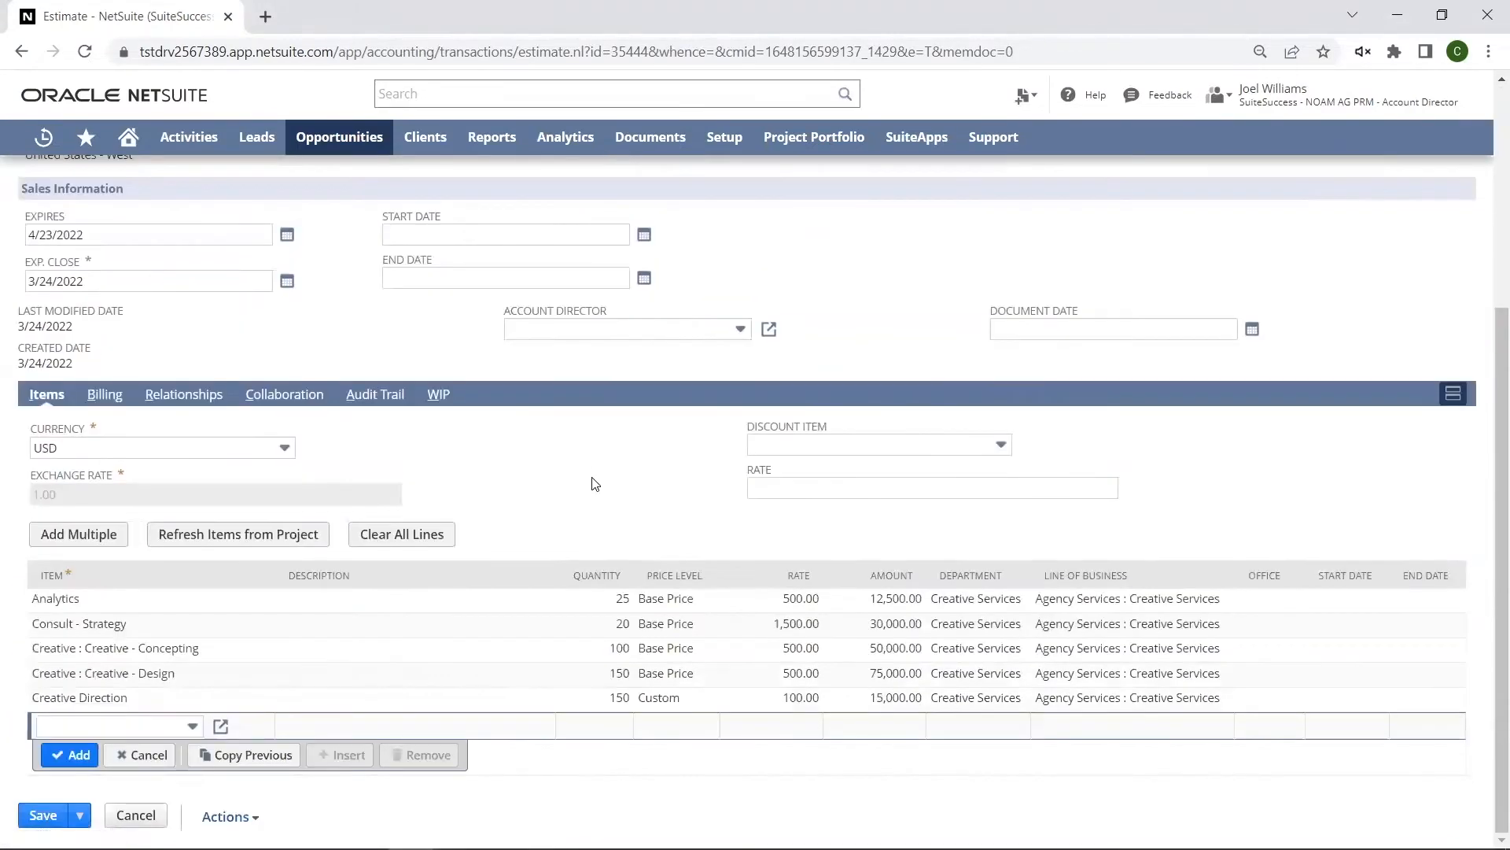
click(621, 696)
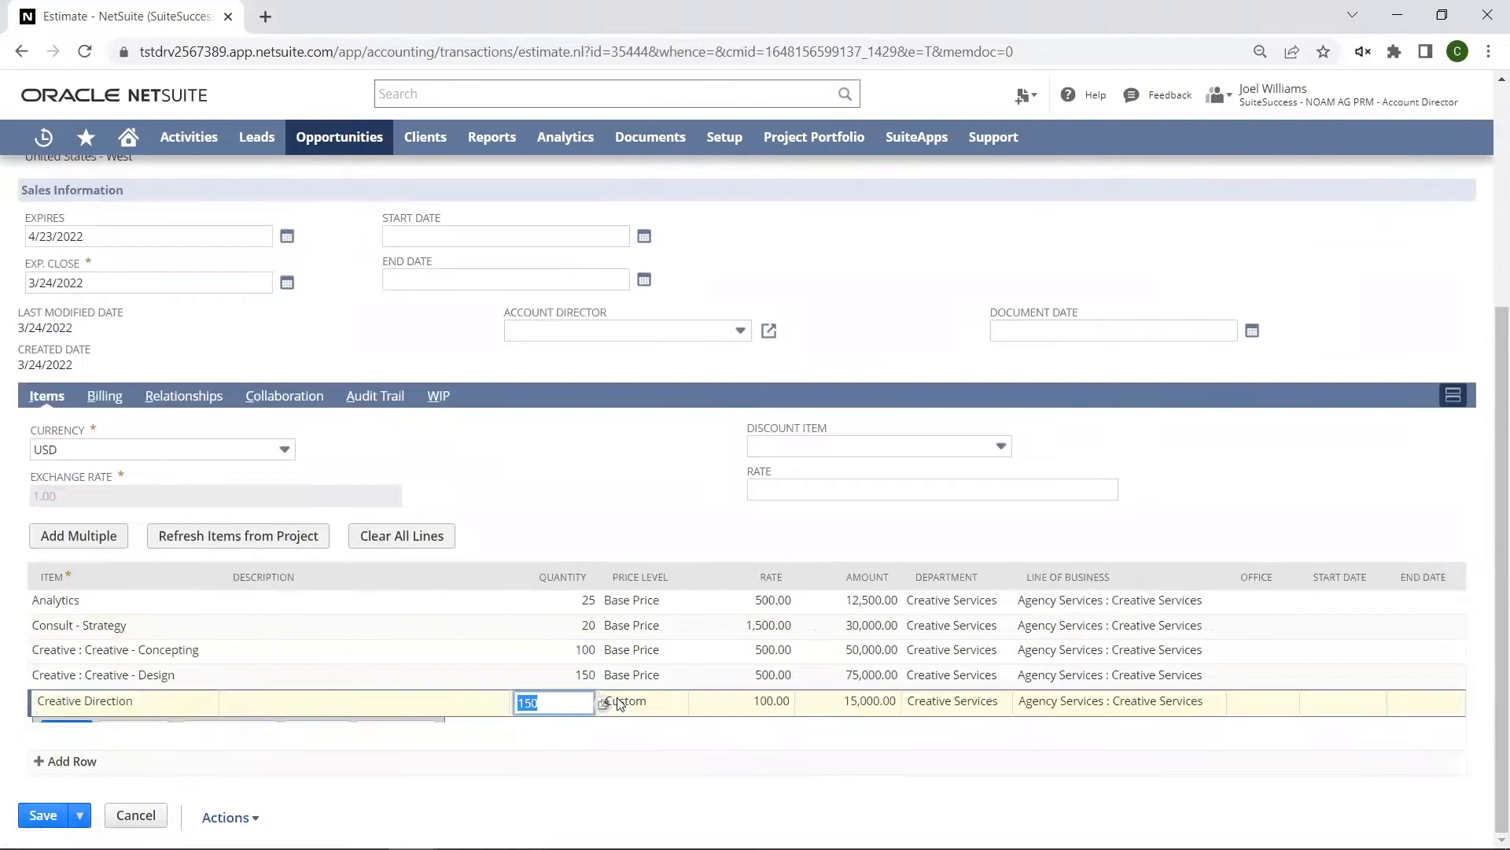
text(100)
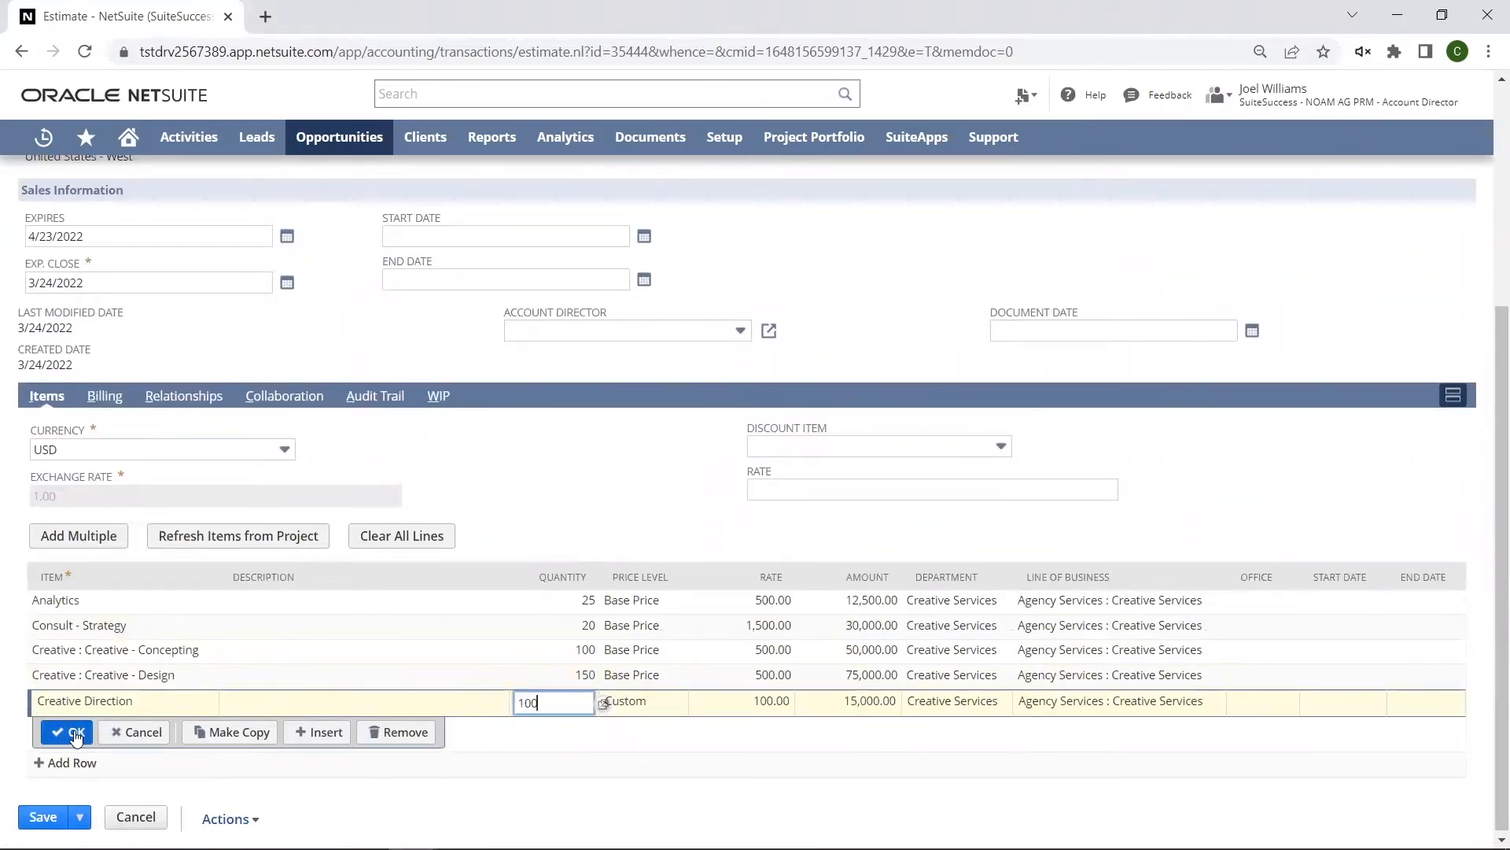
click(76, 734)
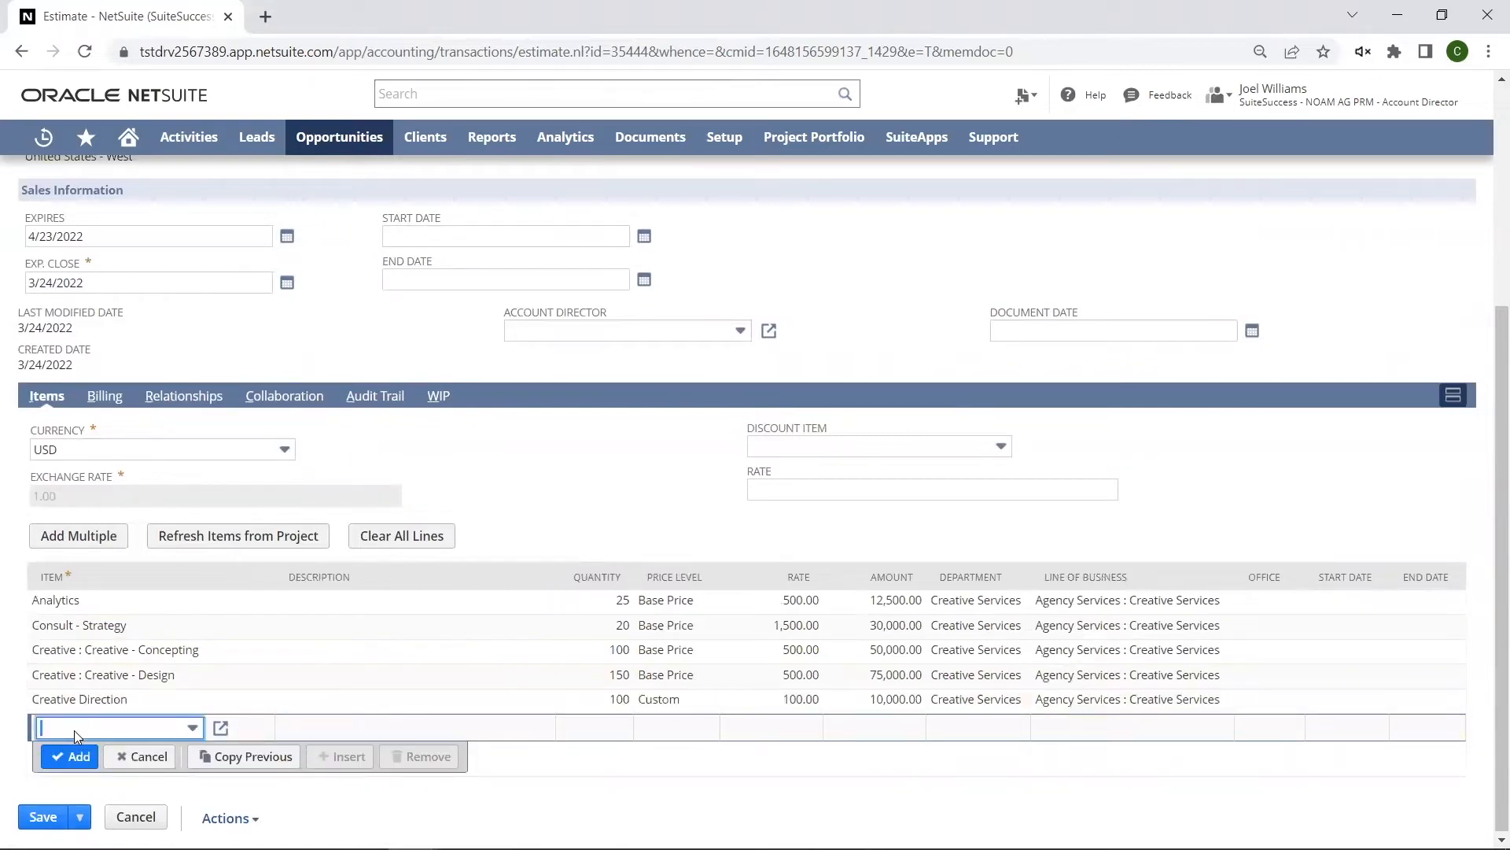
scroll(437, 685, up, 5)
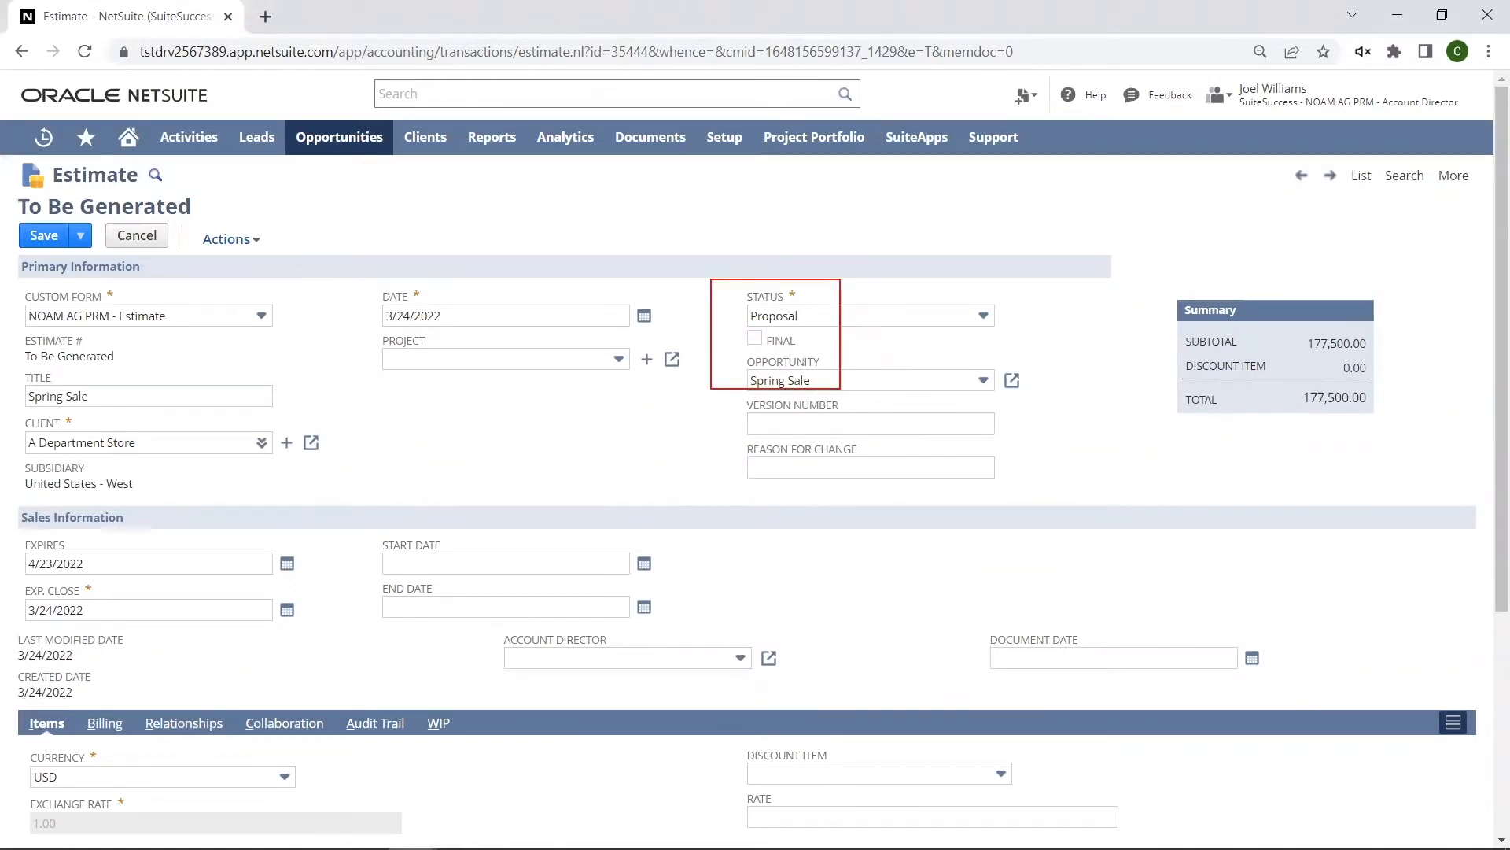
Step: Tick the FINAL checkbox under Status on the new estimate version
click(754, 338)
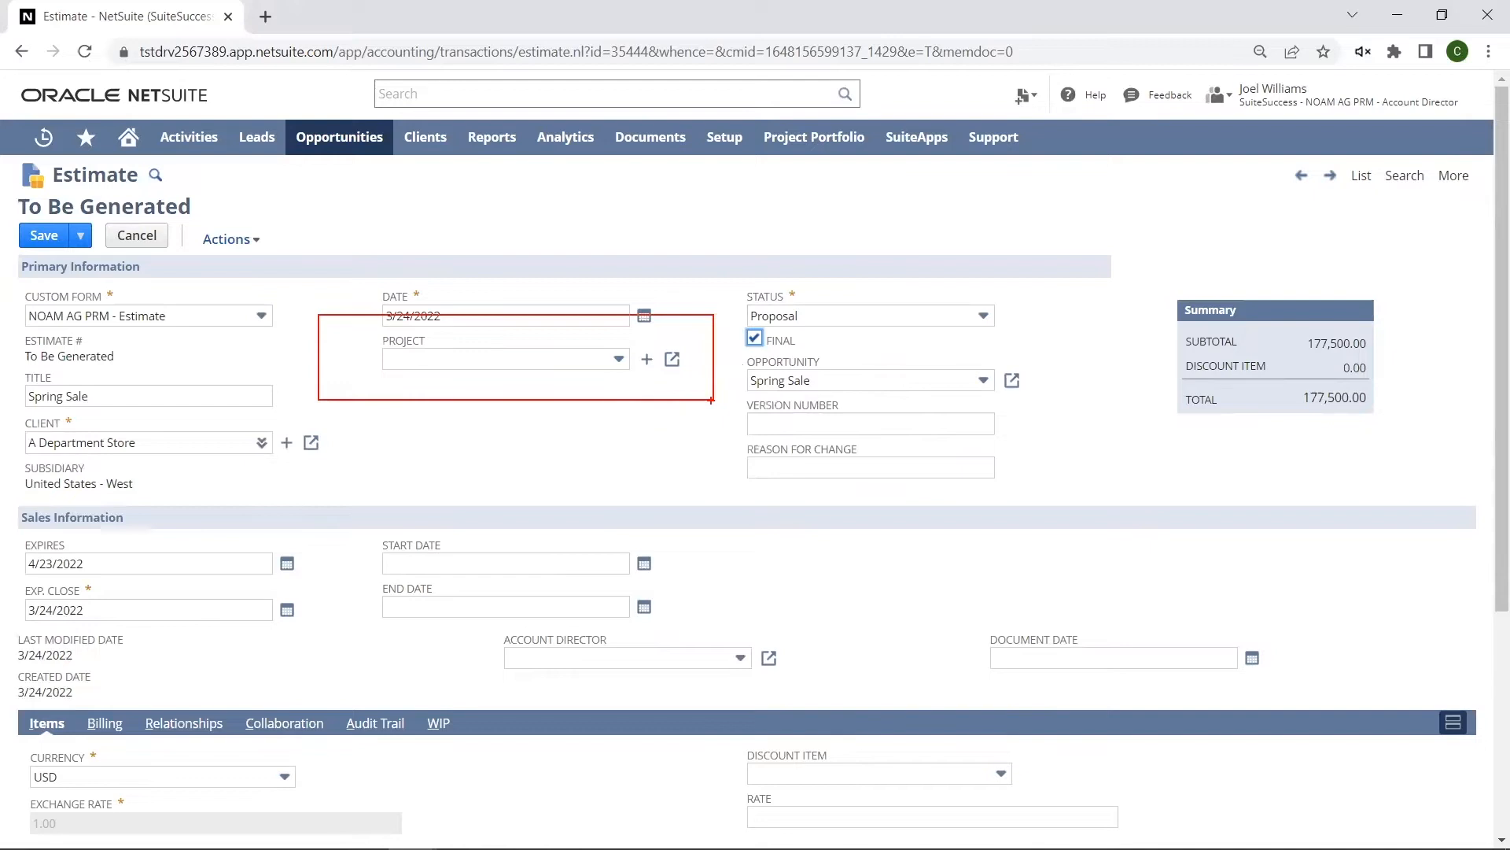
Step: Start a new project named Spring Sales Campaign with status Awarded, a project manager and an account director
click(645, 360)
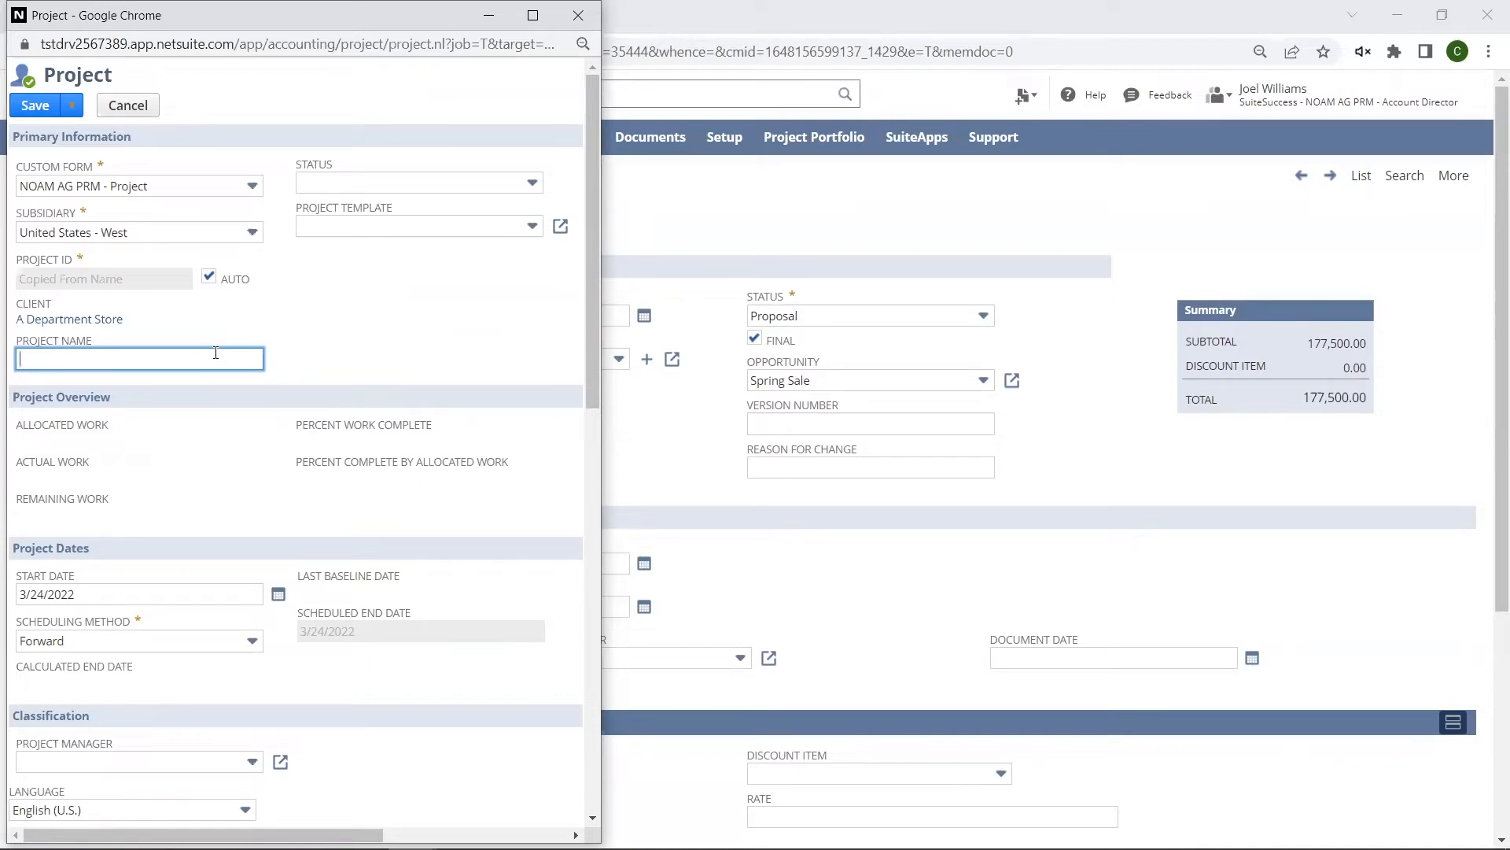
text(Spring Sal)
text(es Campaign)
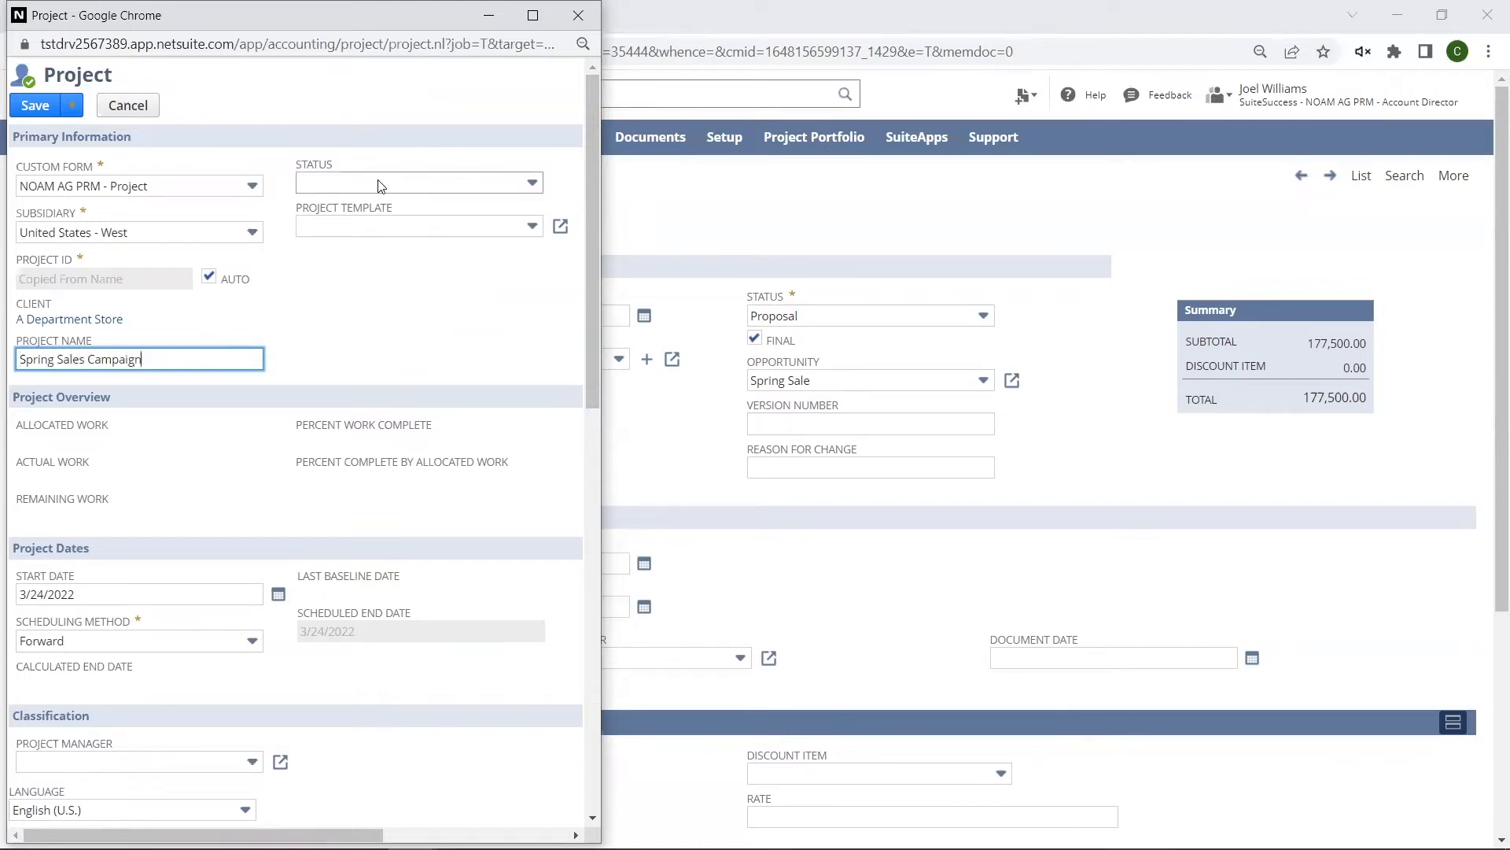
click(419, 182)
click(378, 200)
click(377, 255)
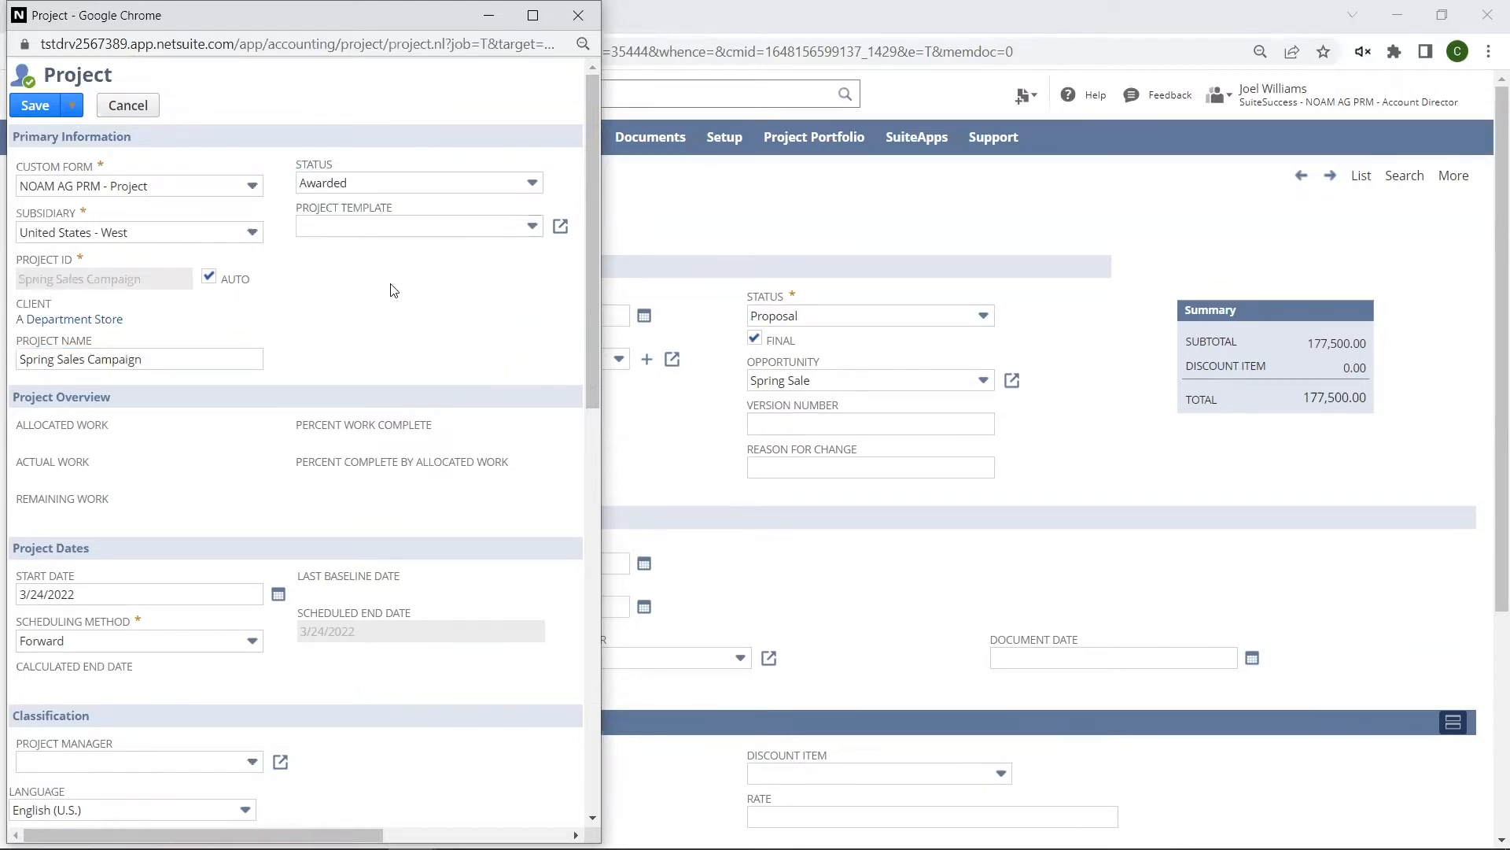
scroll(380, 283, down, 3)
scroll(382, 324, down, 3)
scroll(382, 324, down, 1)
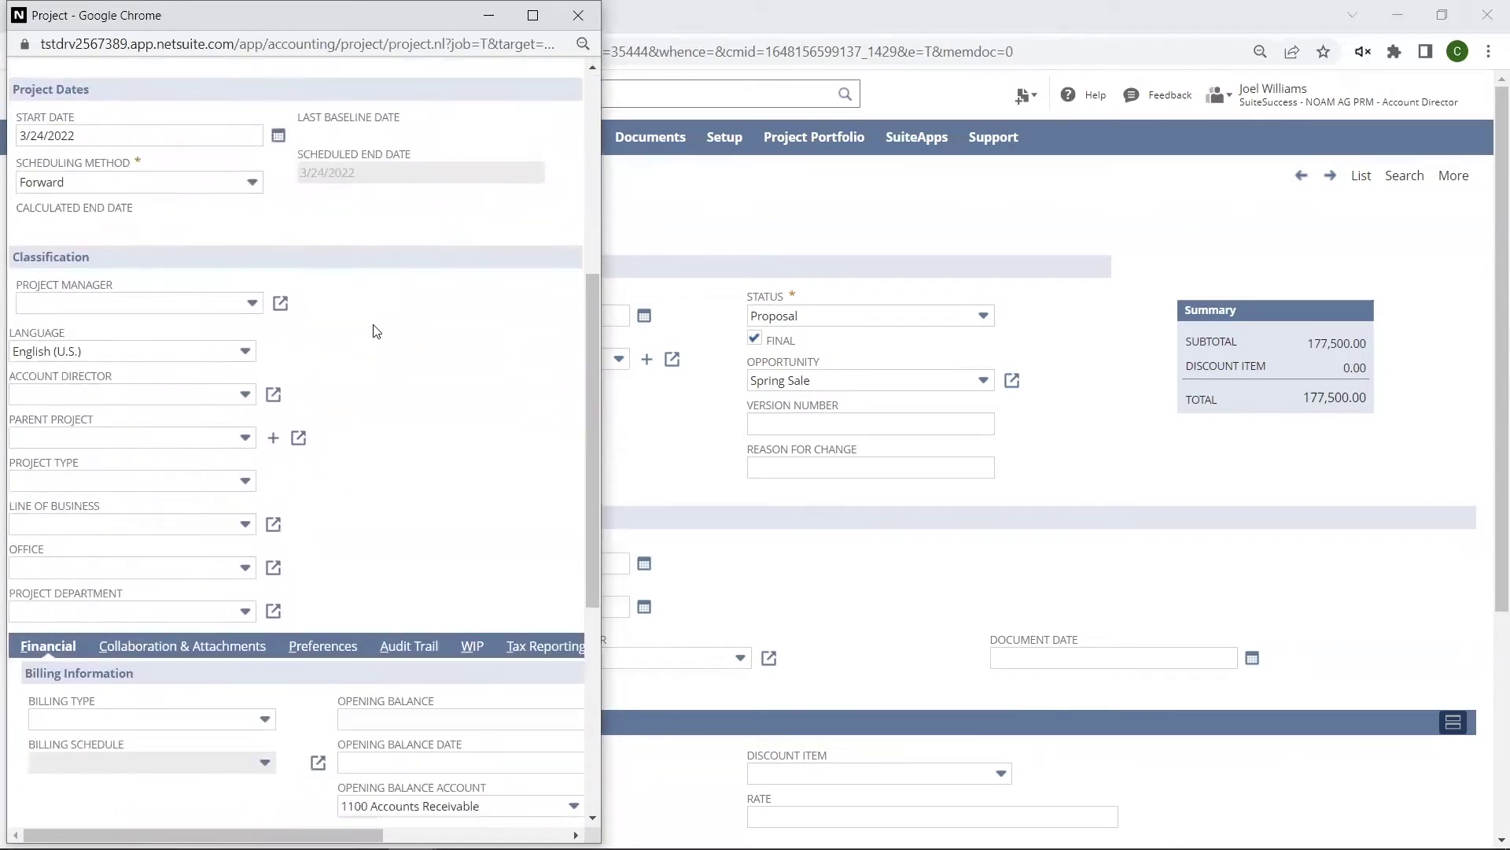
click(203, 303)
click(201, 351)
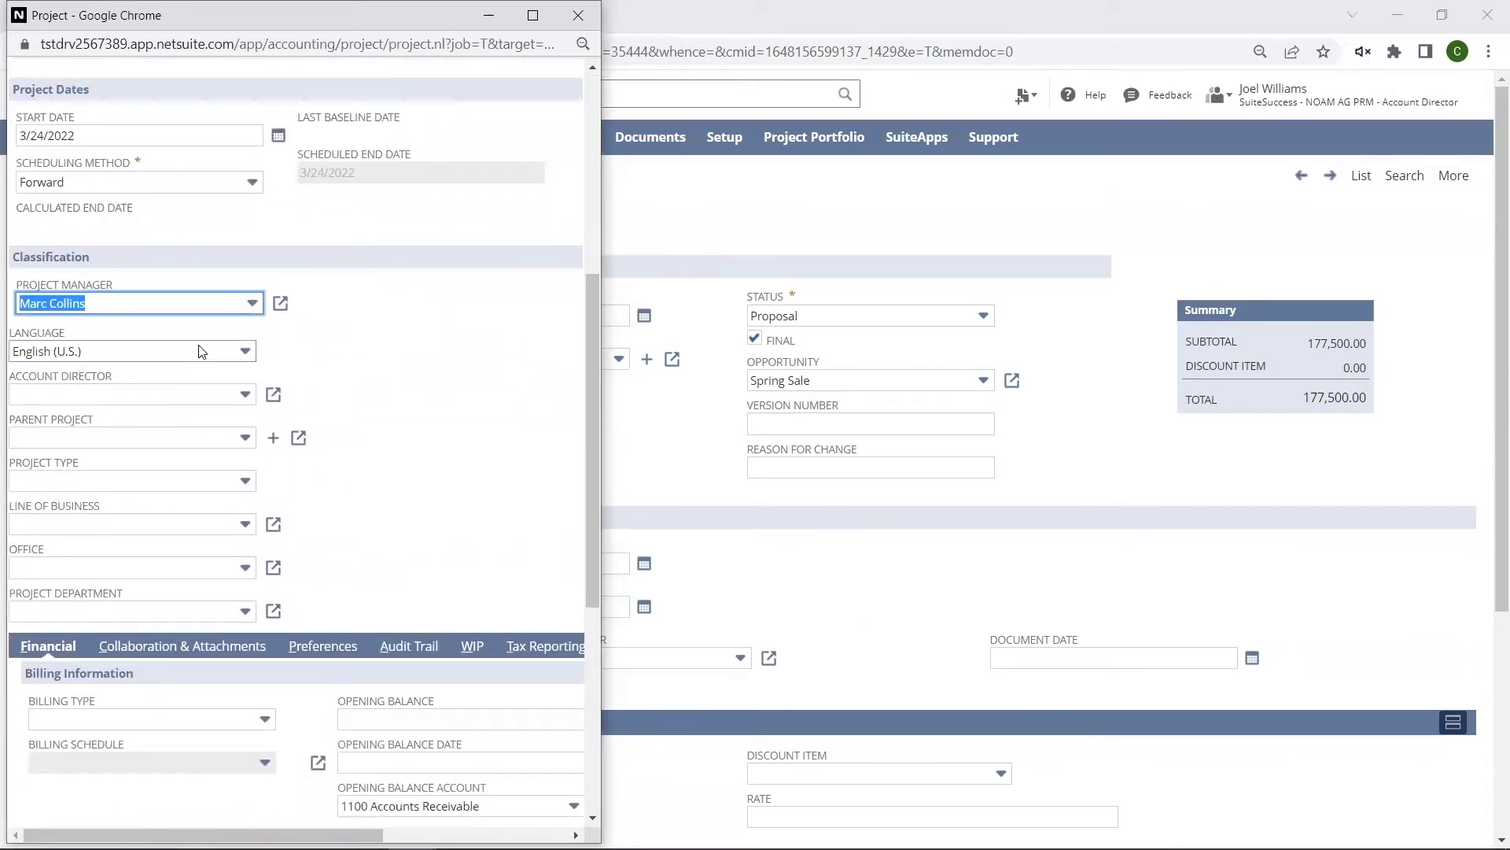
click(172, 392)
text(jo)
click(172, 419)
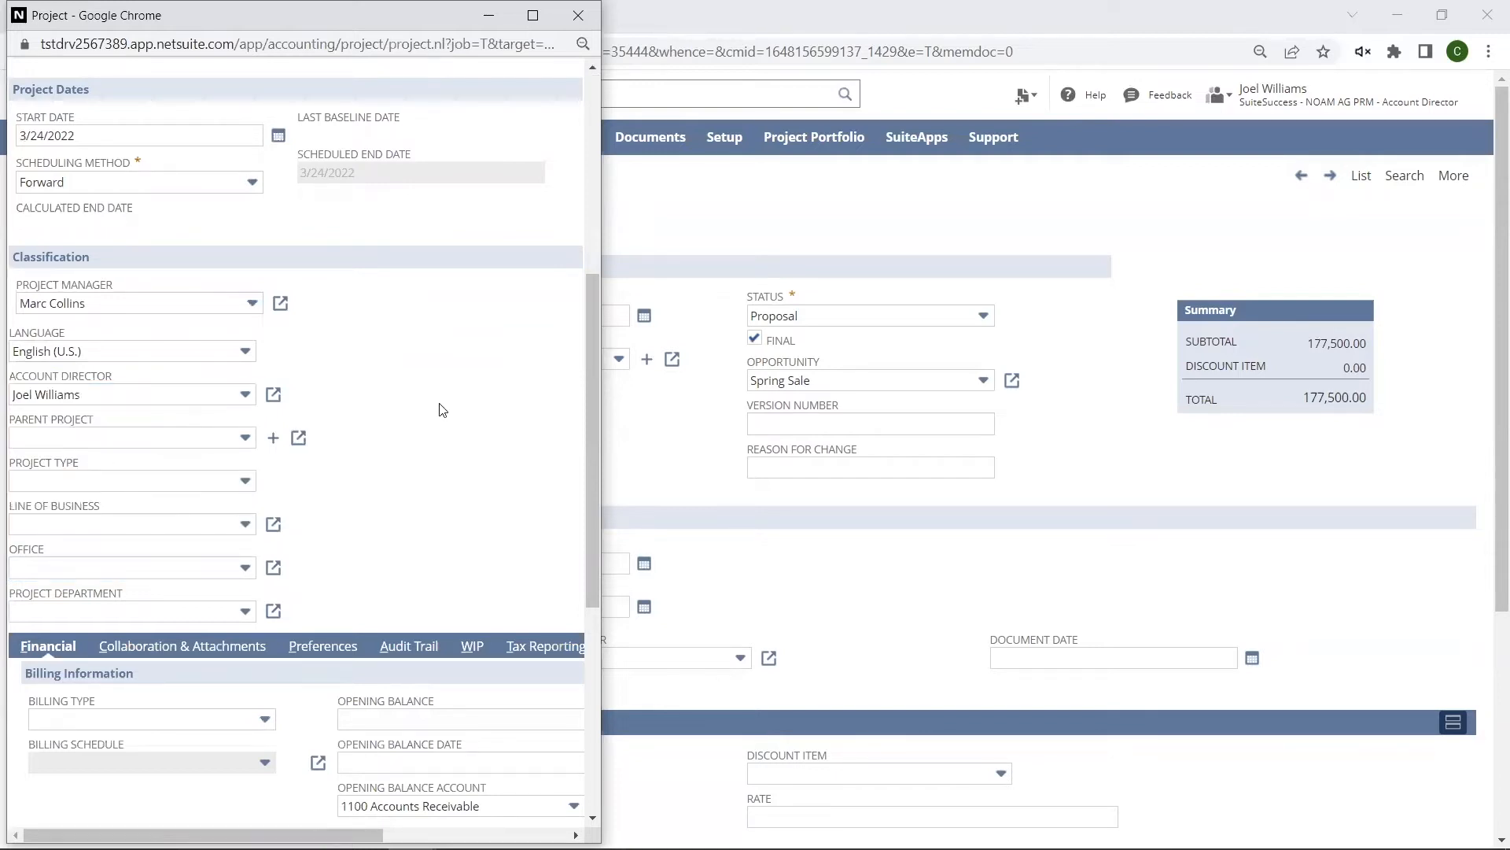
scroll(436, 410, up, 4)
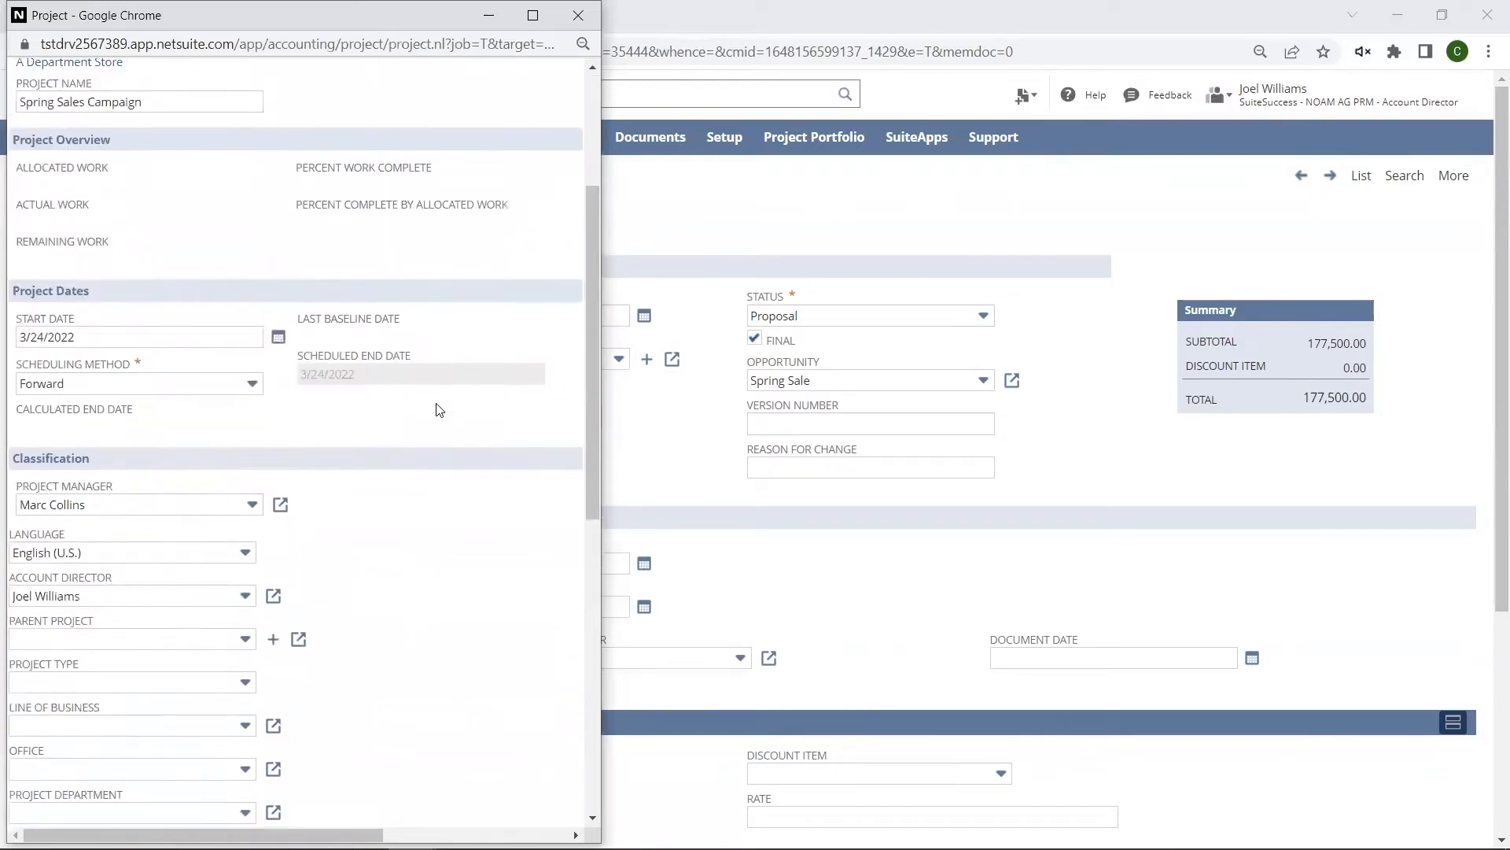
scroll(435, 410, up, 3)
scroll(436, 410, up, 3)
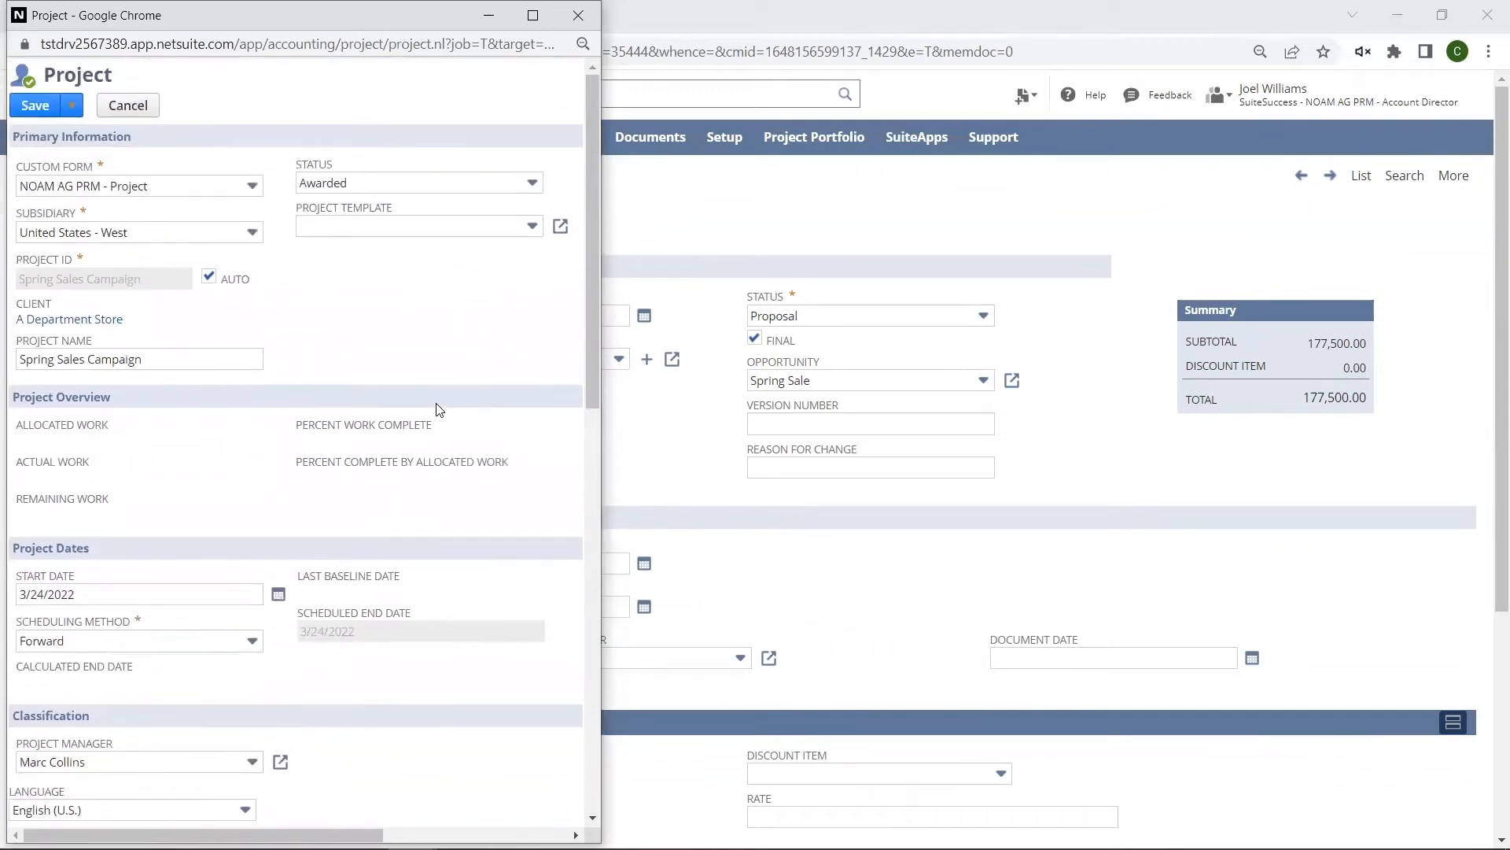
Step: Apply the Social Media Project Template and save the Spring Sales Campaign project
click(415, 227)
scroll(415, 302, down, 3)
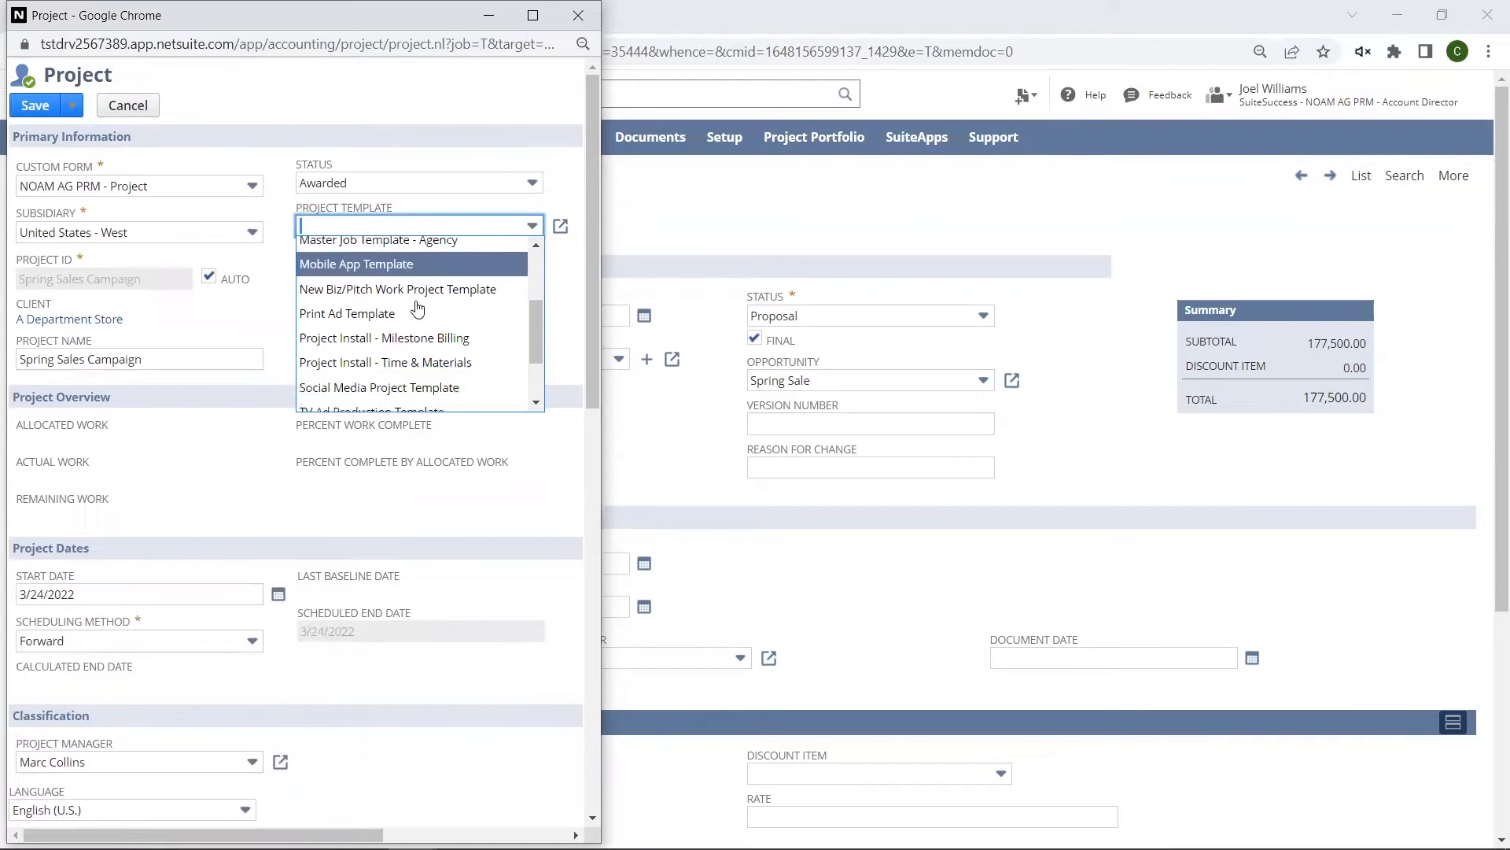
scroll(414, 304, down, 1)
click(390, 319)
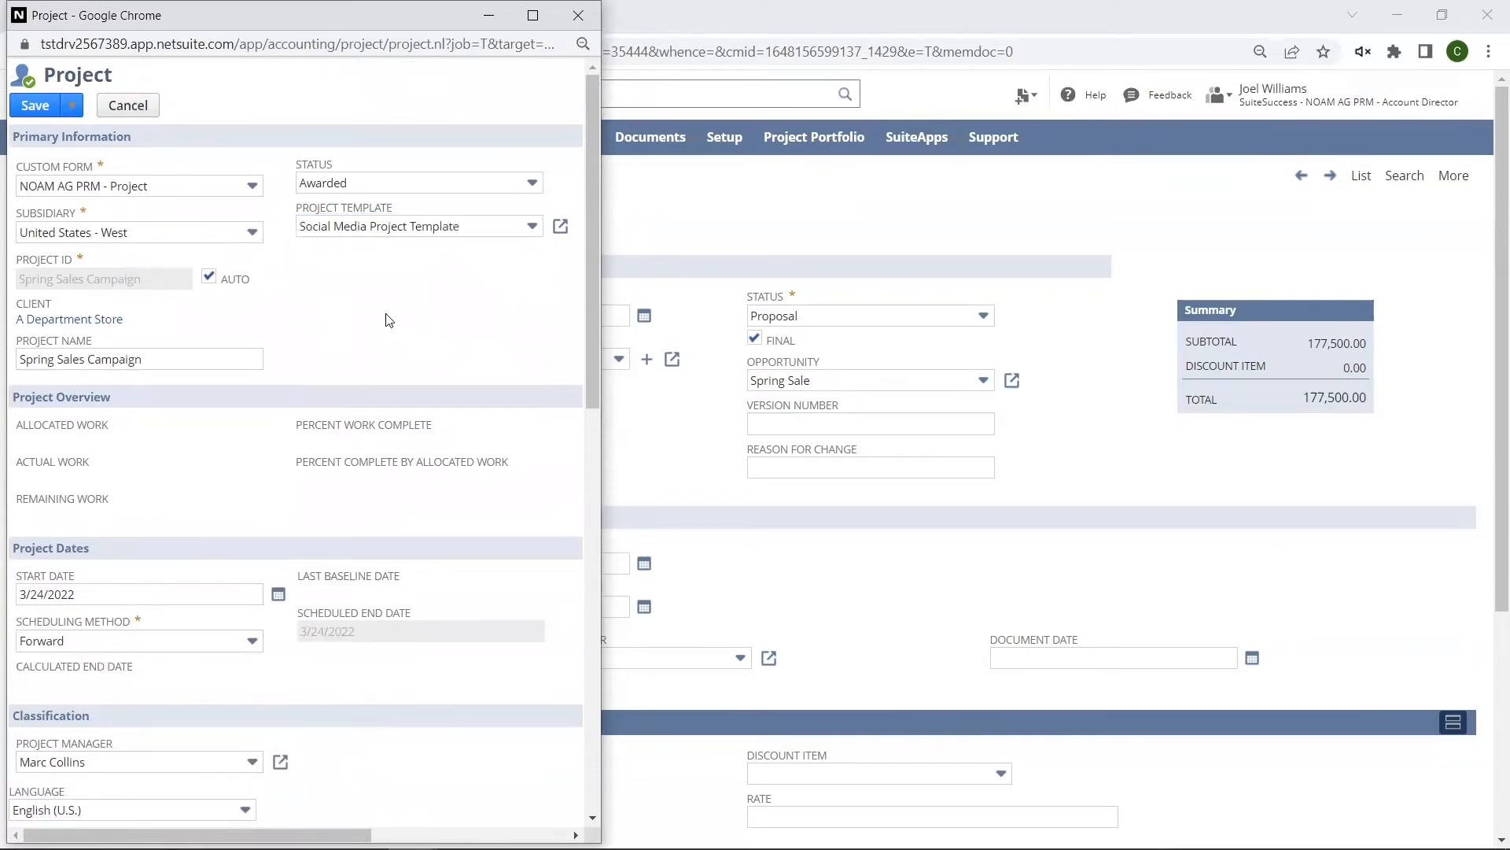
click(35, 107)
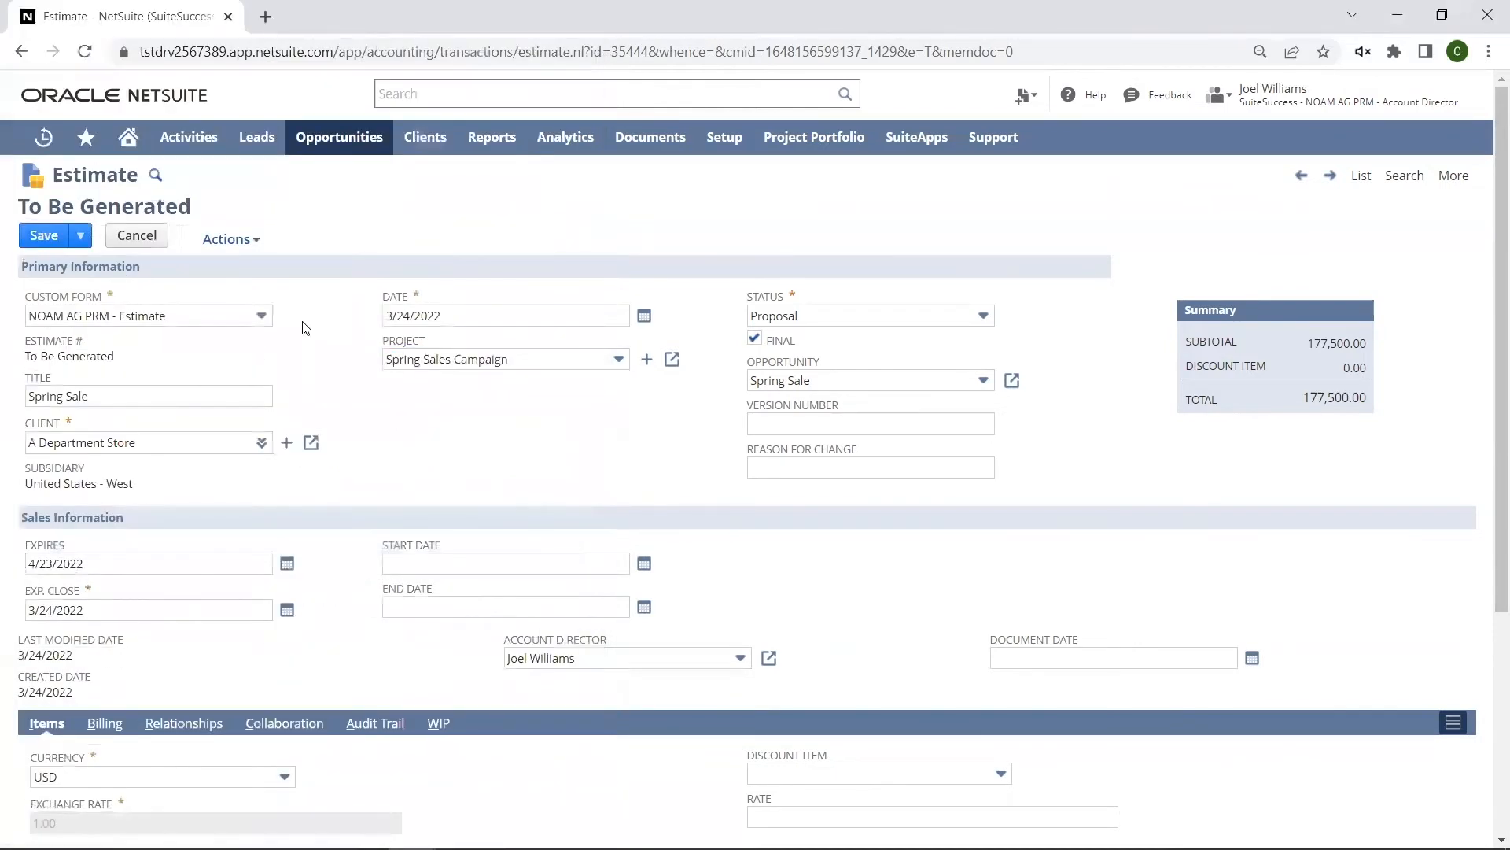
Step: Save the estimate linked to Spring Sales Campaign as estimate 70 totalling 177,500.00
click(43, 237)
click(40, 240)
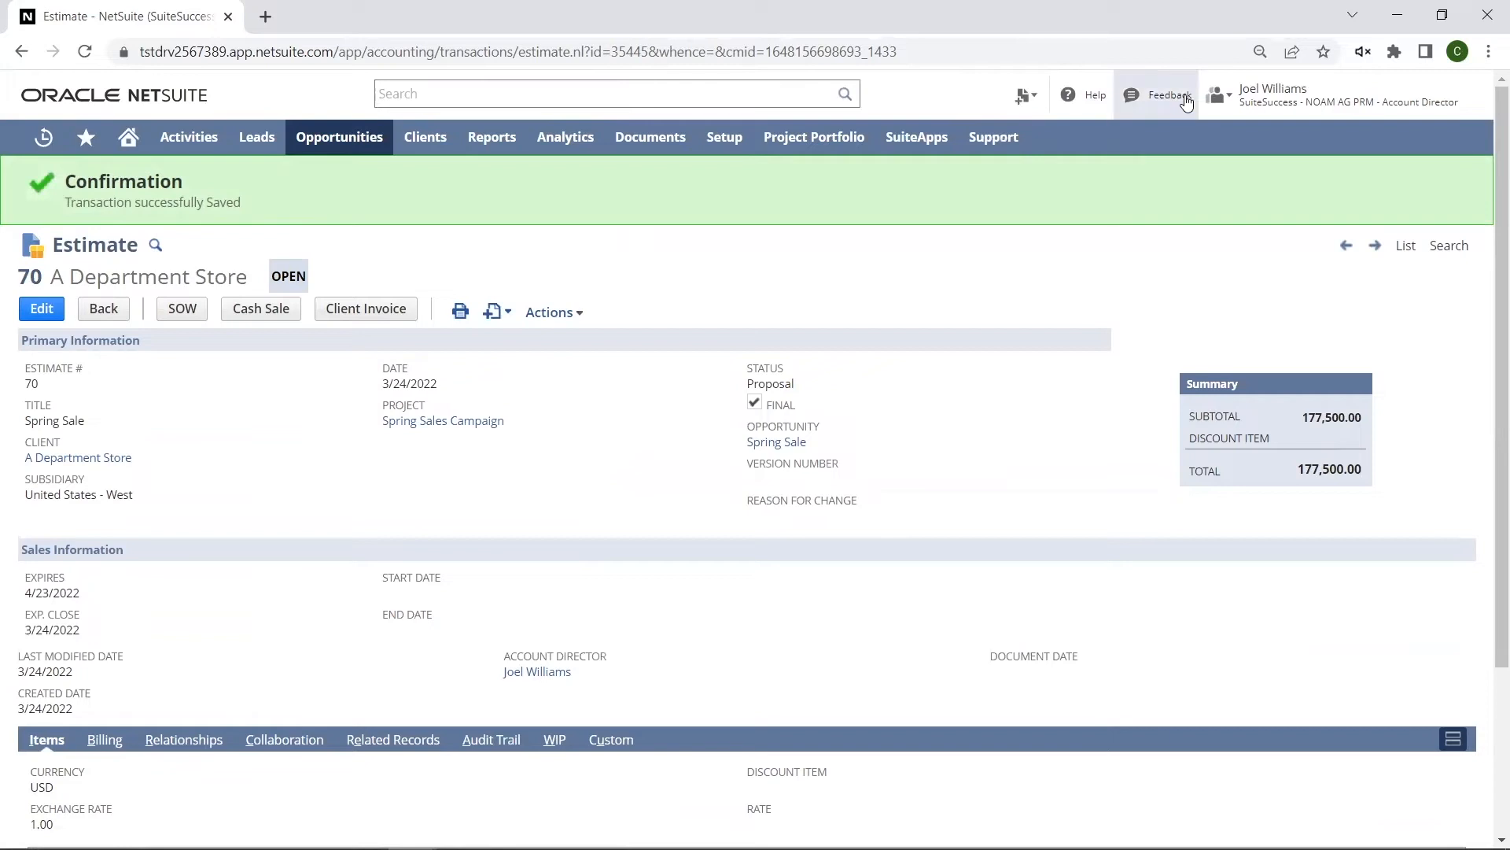
mouse_move(1345, 95)
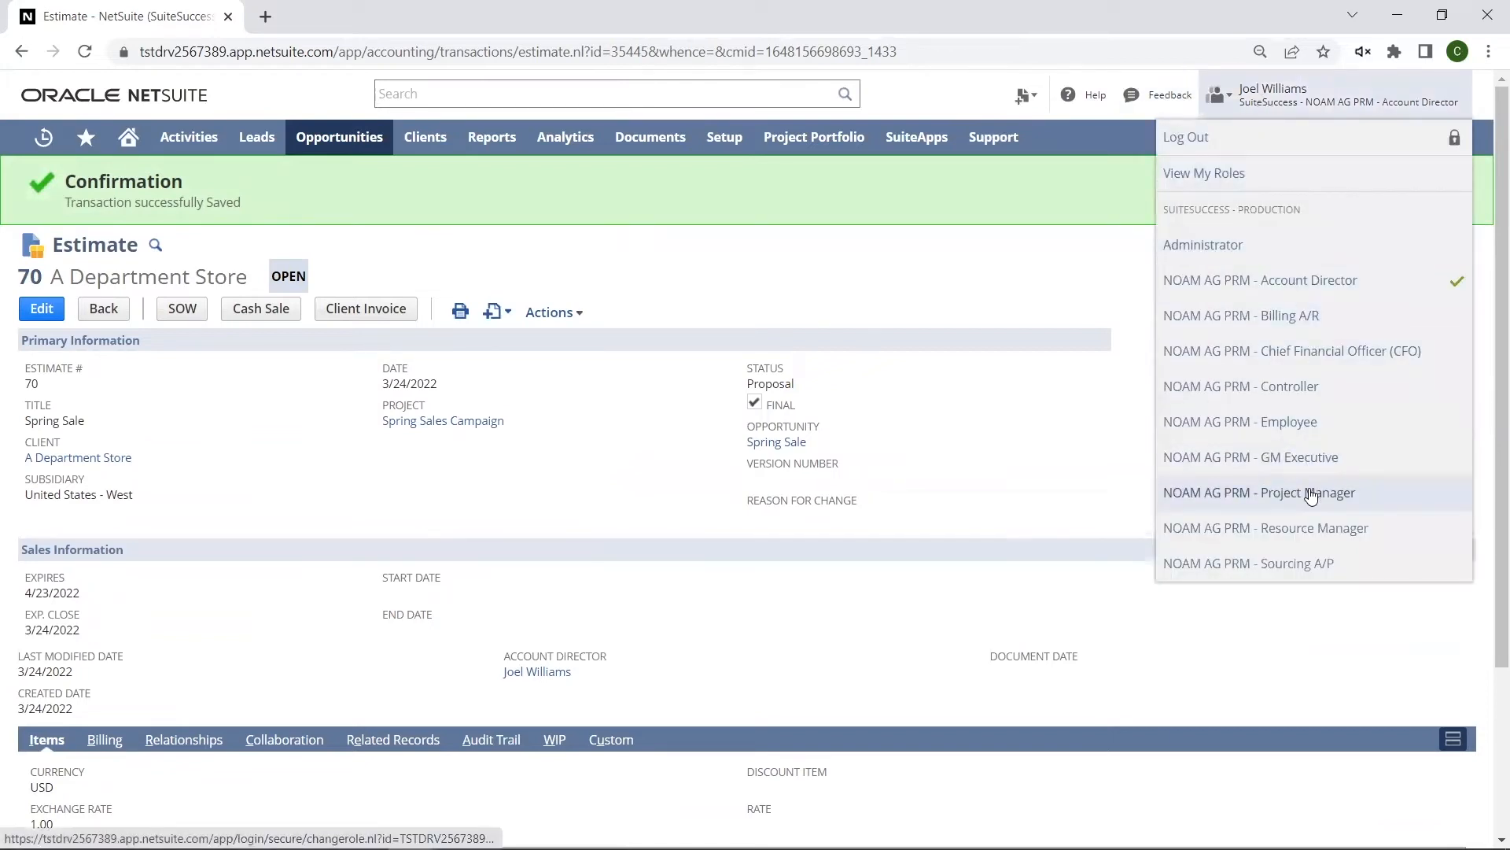
Step: Switch to the NOAM AG PRM - Project Manager role, loading the Project Portfolio dashboard
click(1310, 494)
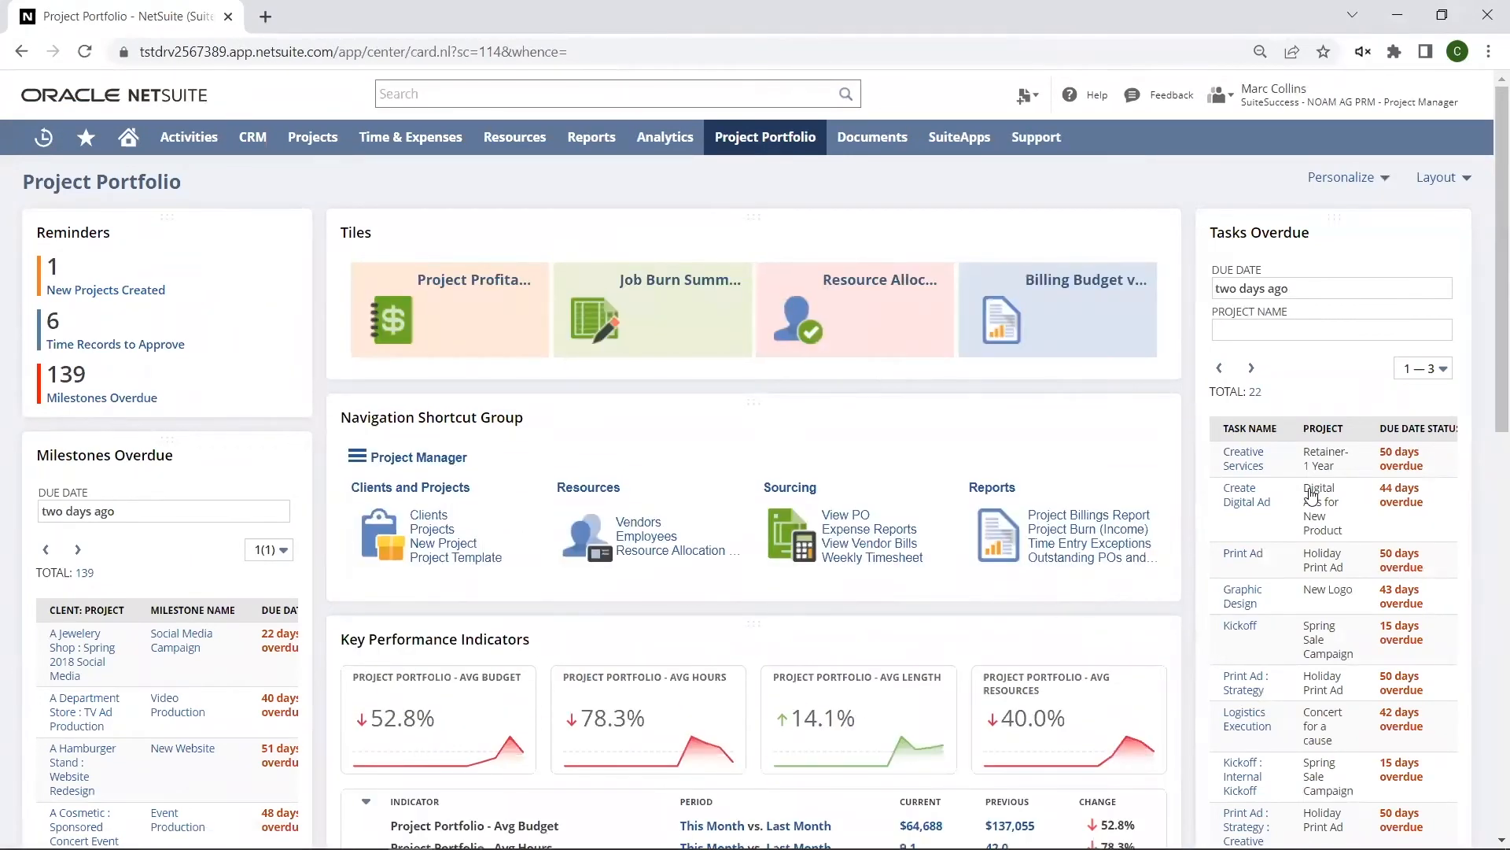
mouse_move(1322, 233)
drag(12, 210, 311, 336)
Step: Search 'spring sale cam' and open Project: Spring Sale Campaign (A Department Store)
click(672, 92)
text(spring sale c)
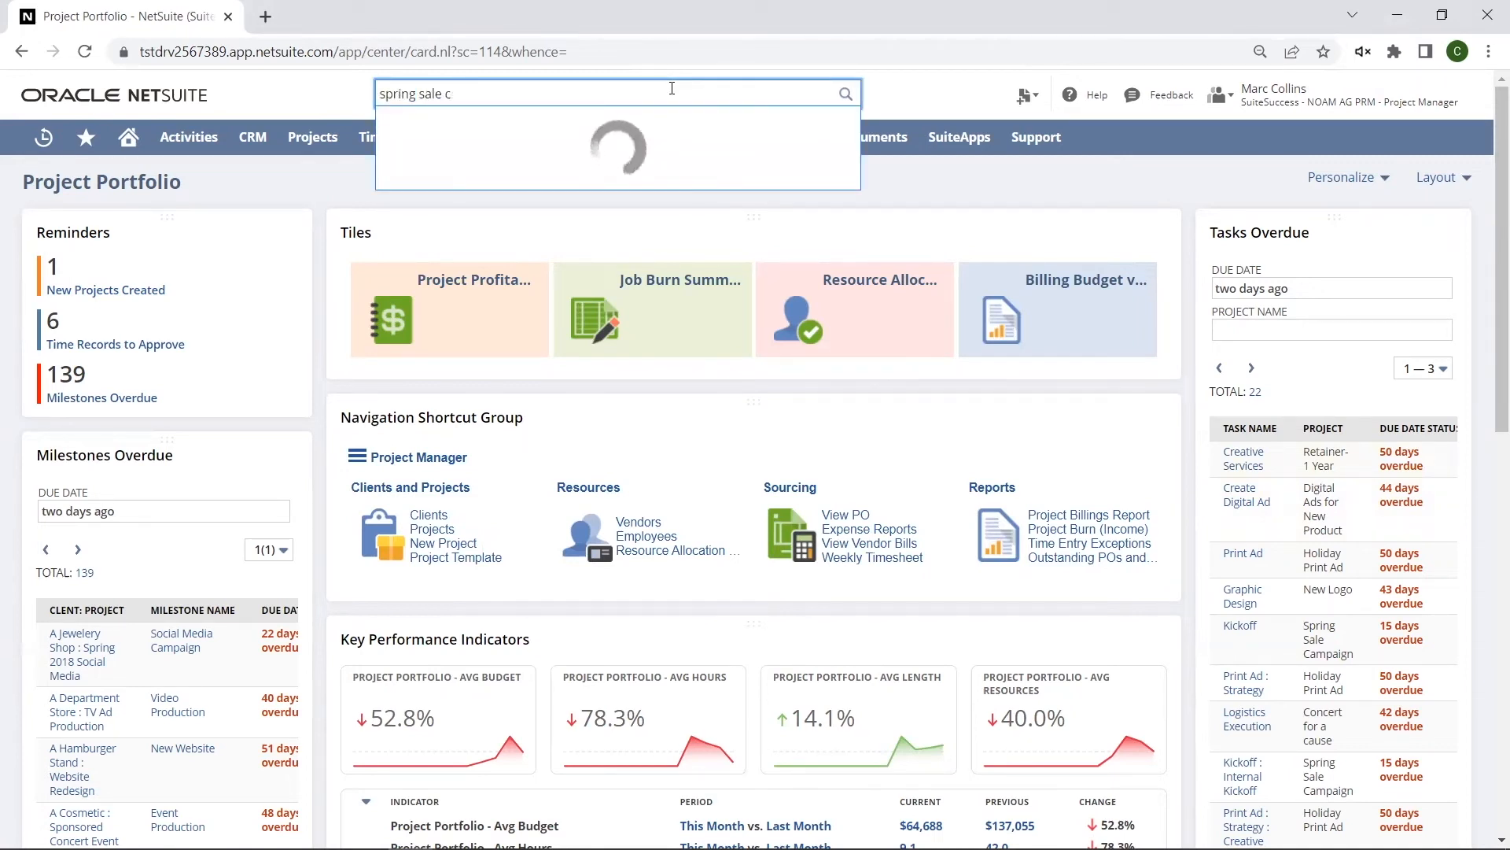
text(am)
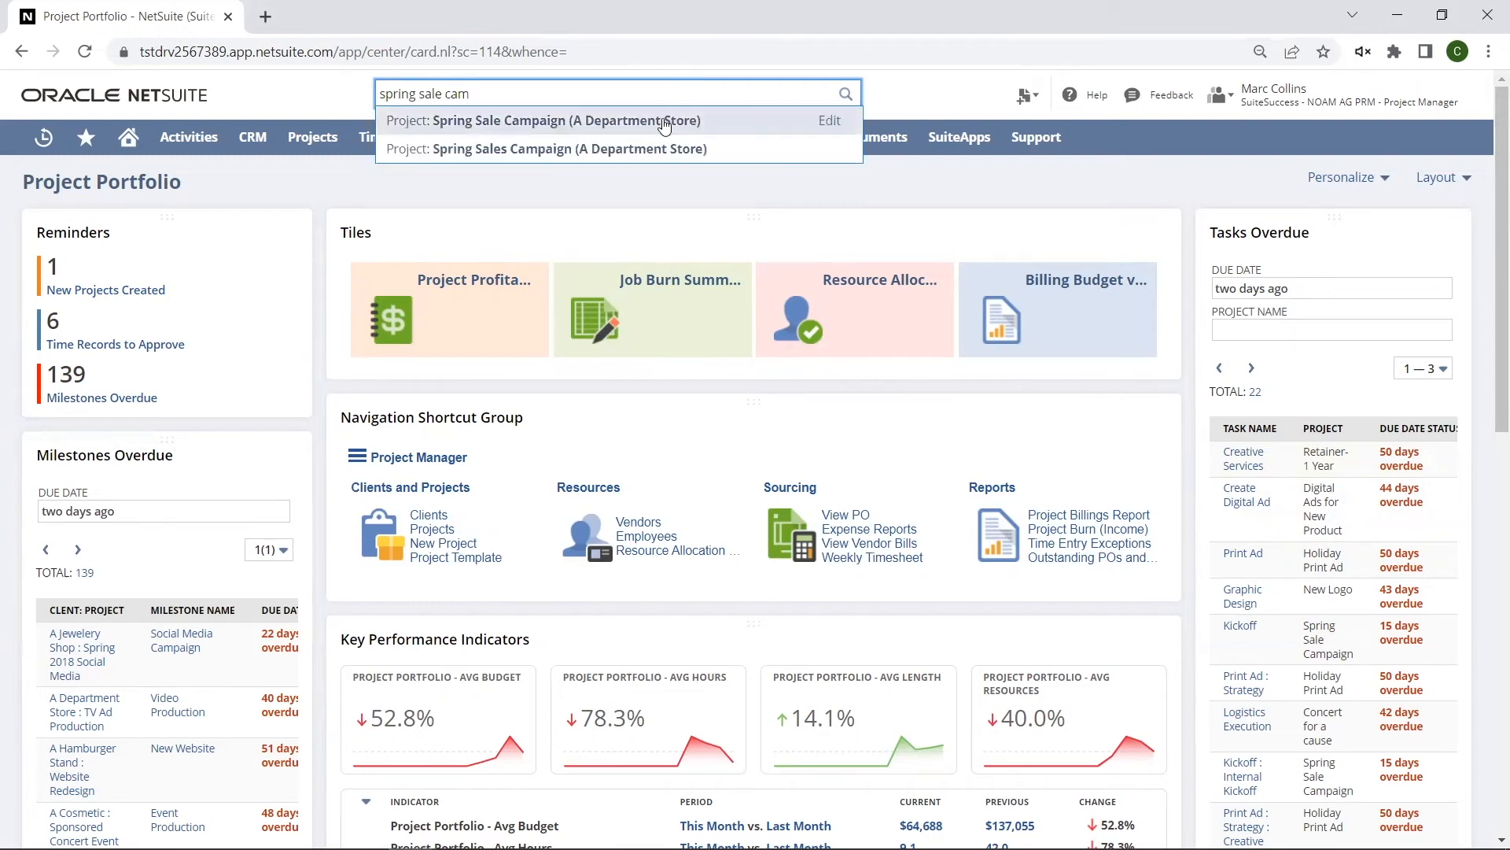
click(665, 121)
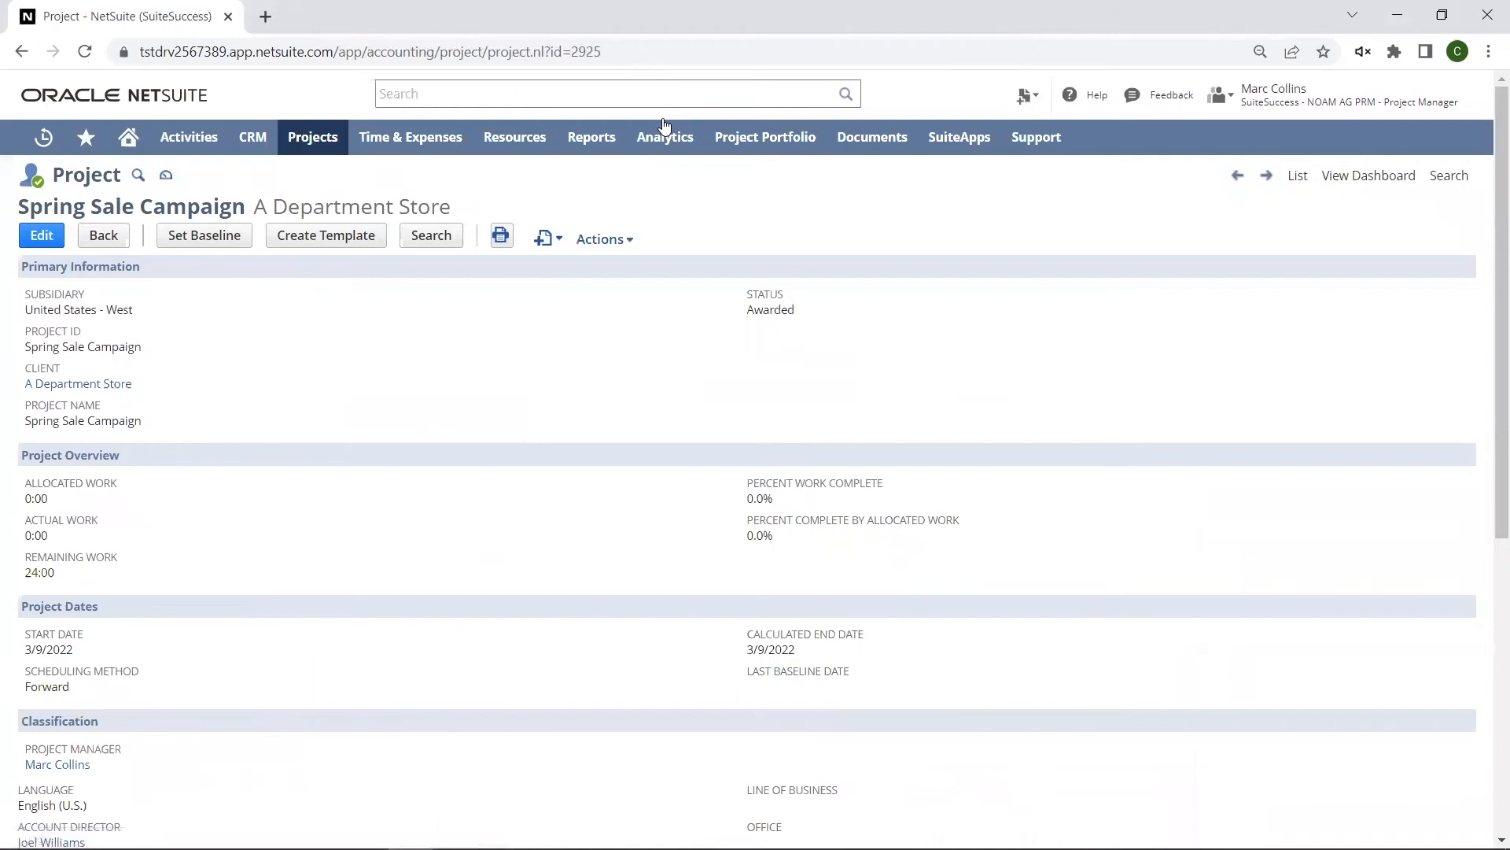
scroll(694, 462, down, 3)
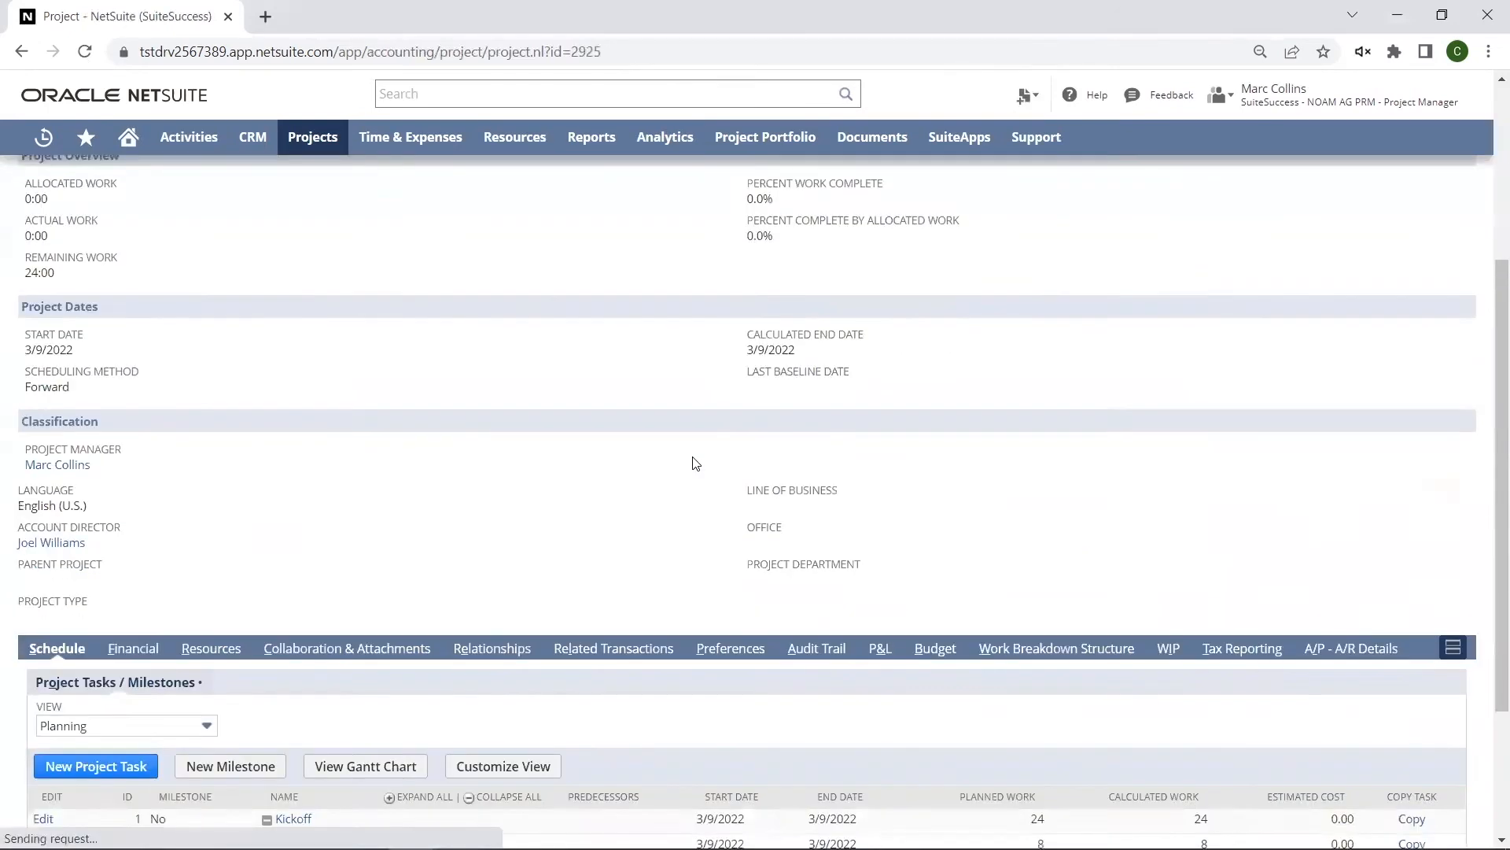
scroll(694, 463, down, 2)
Step: List the project's related estimates, non-final V1 at 182,500 and final V2 at 177,500
click(615, 460)
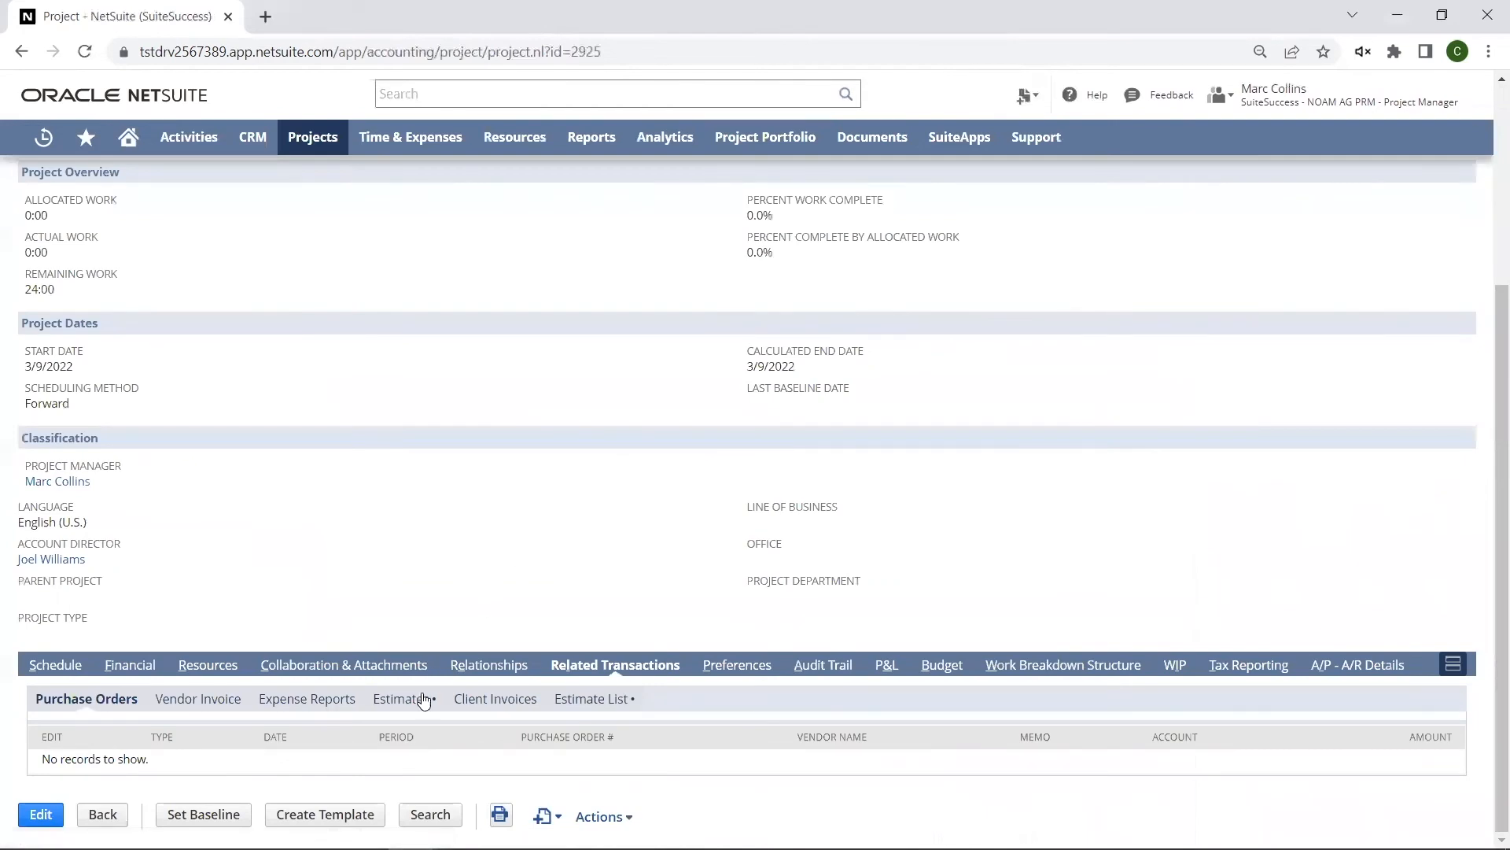
click(402, 699)
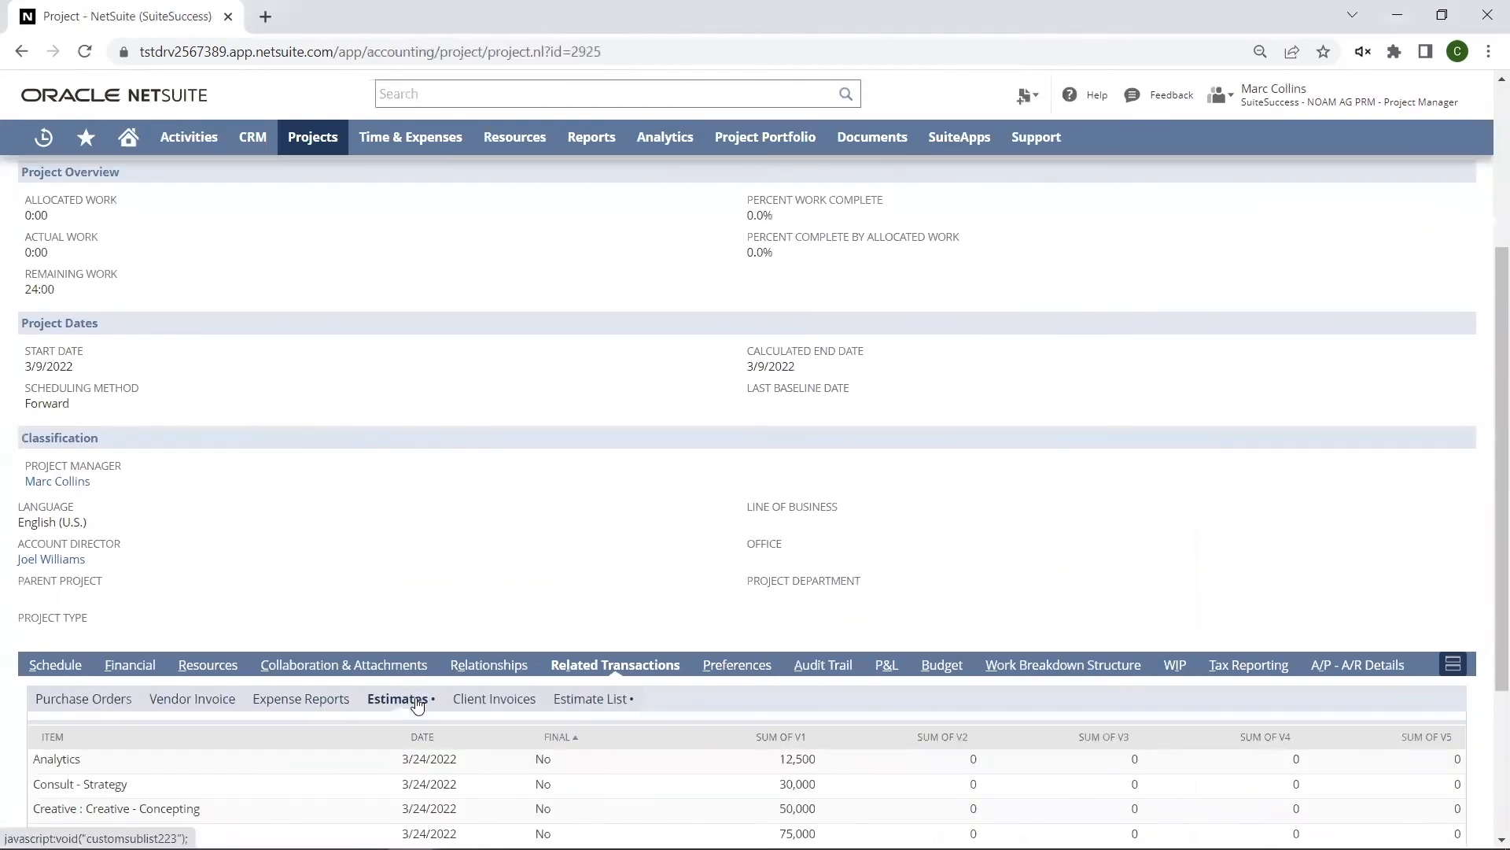
scroll(417, 705, down, 3)
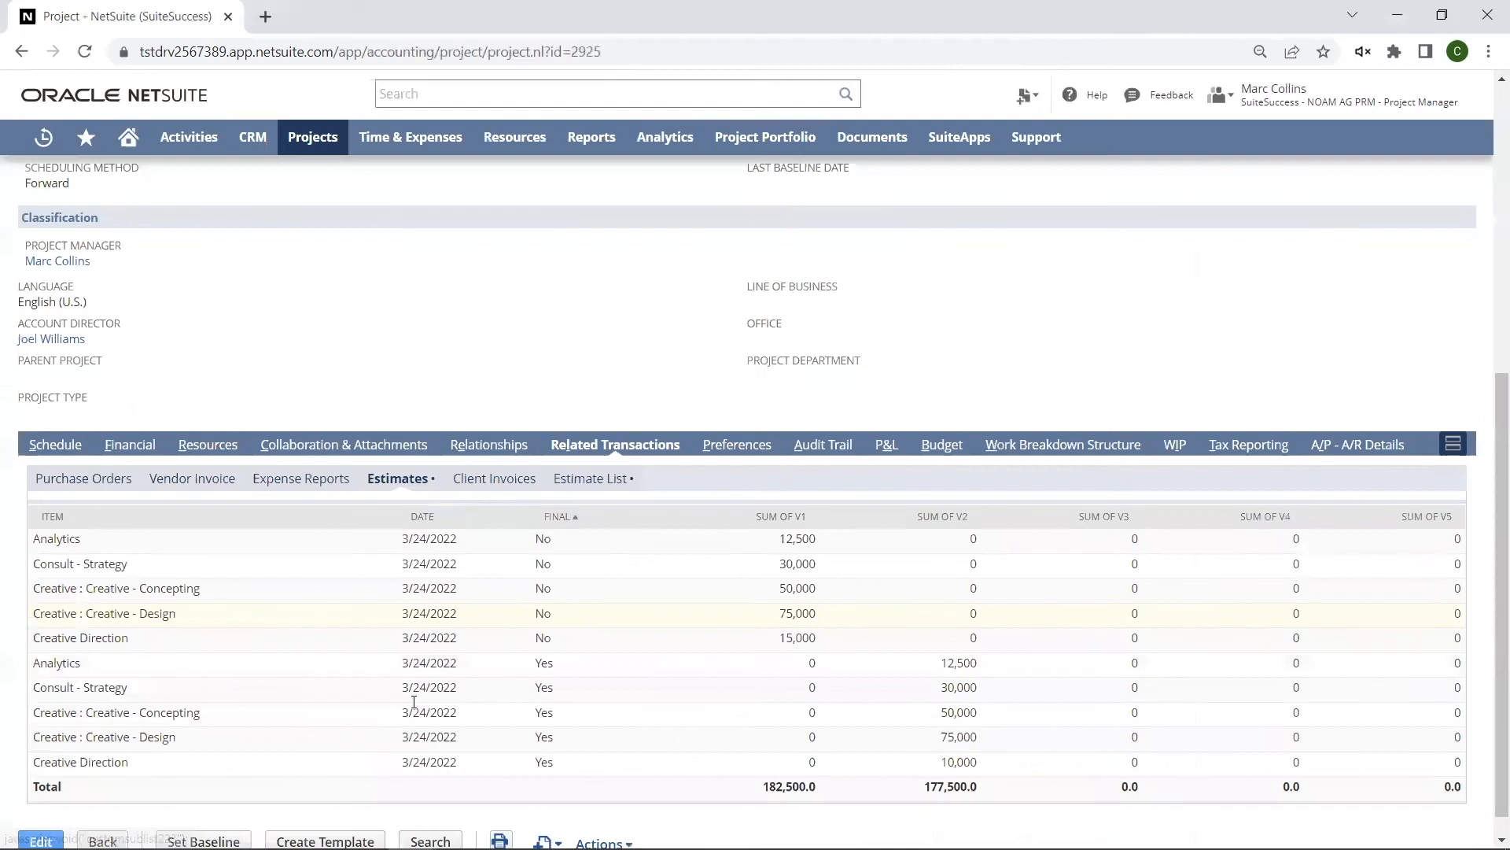
scroll(416, 704, down, 2)
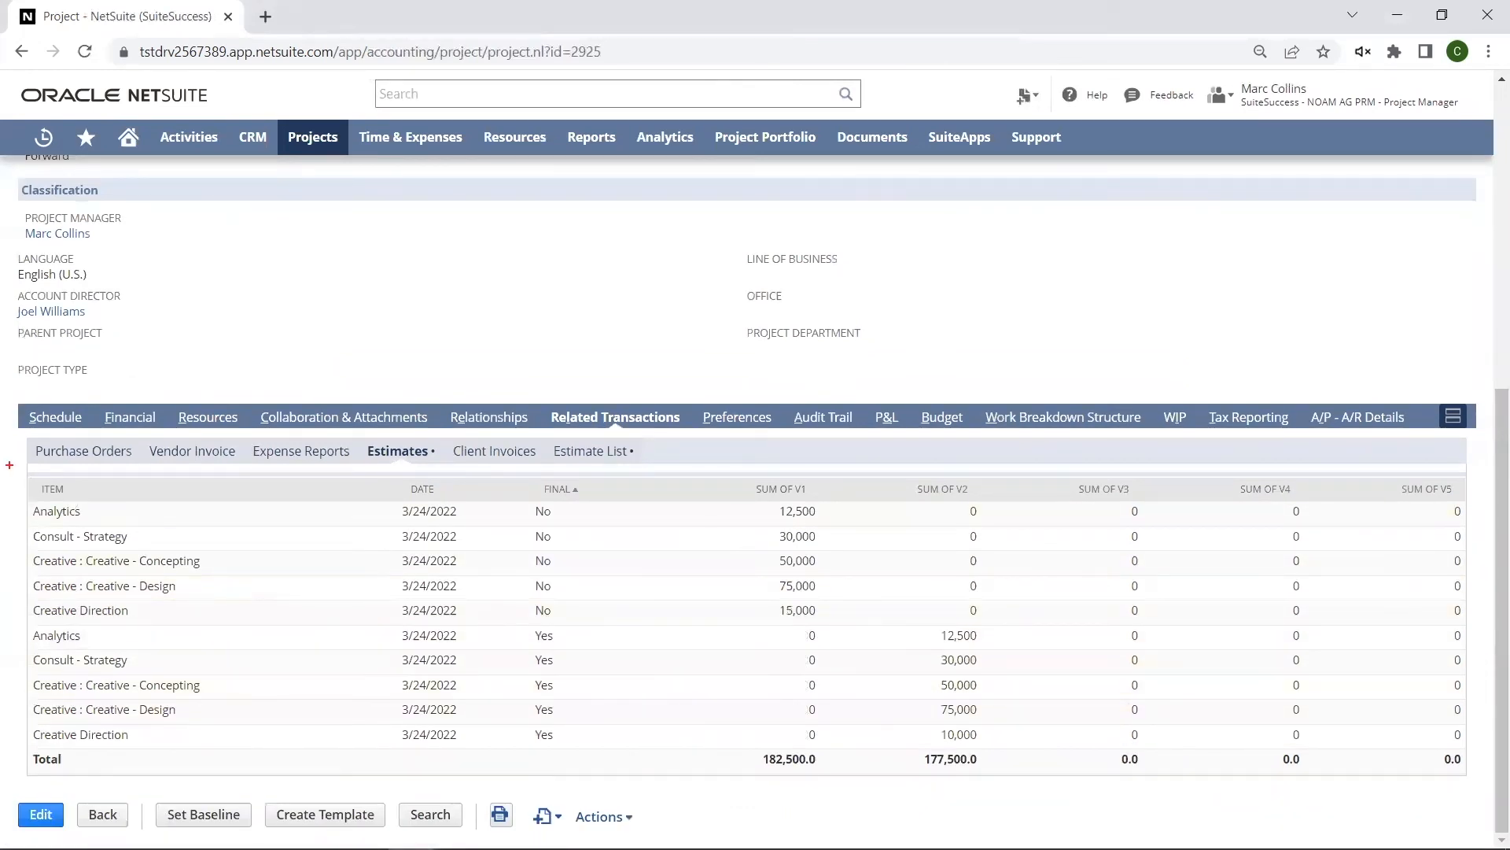
drag(431, 566, 908, 639)
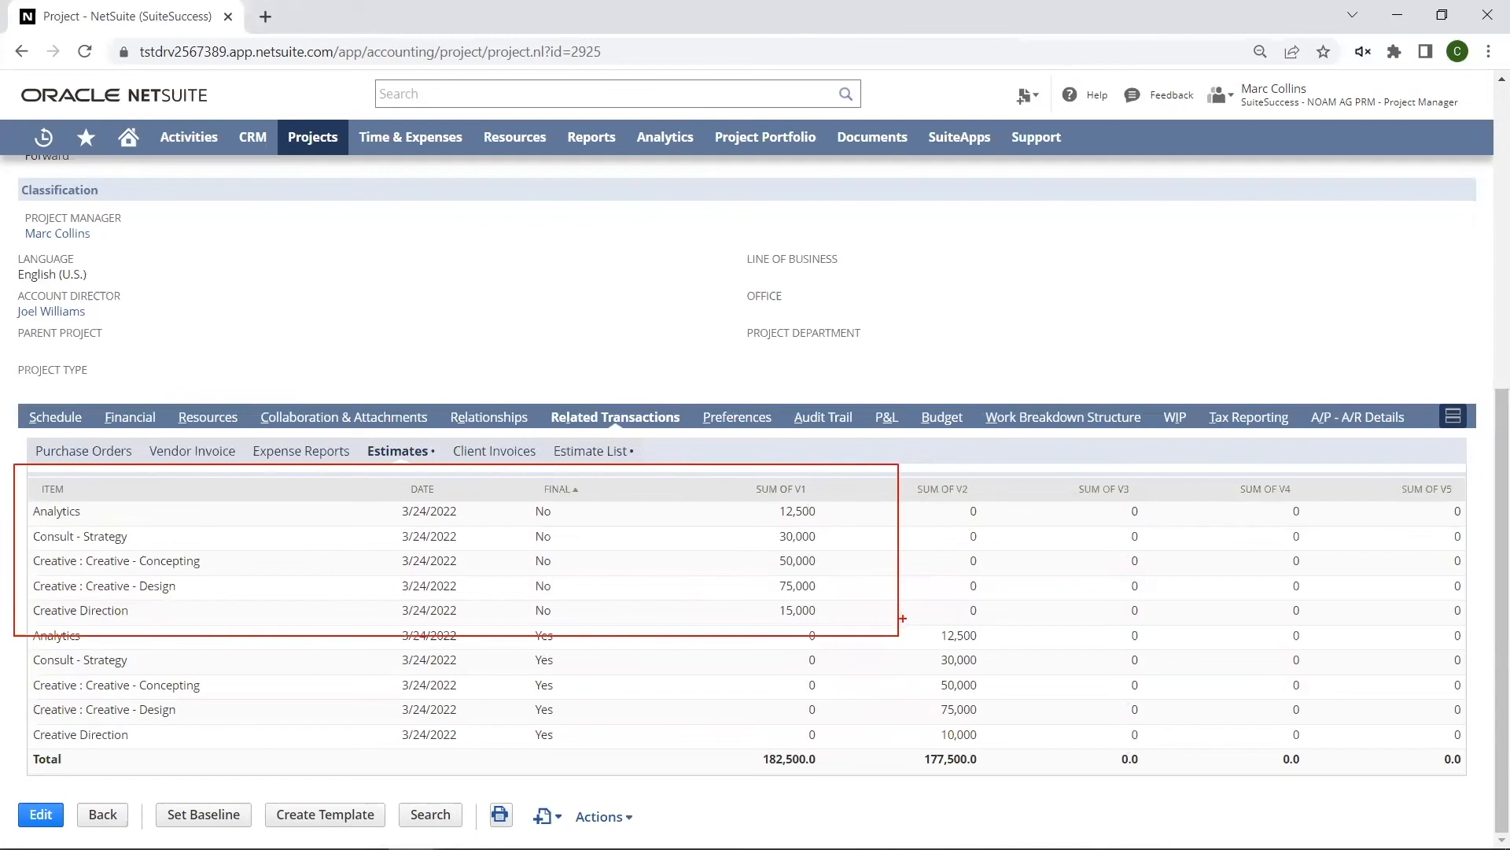
drag(901, 616, 1035, 794)
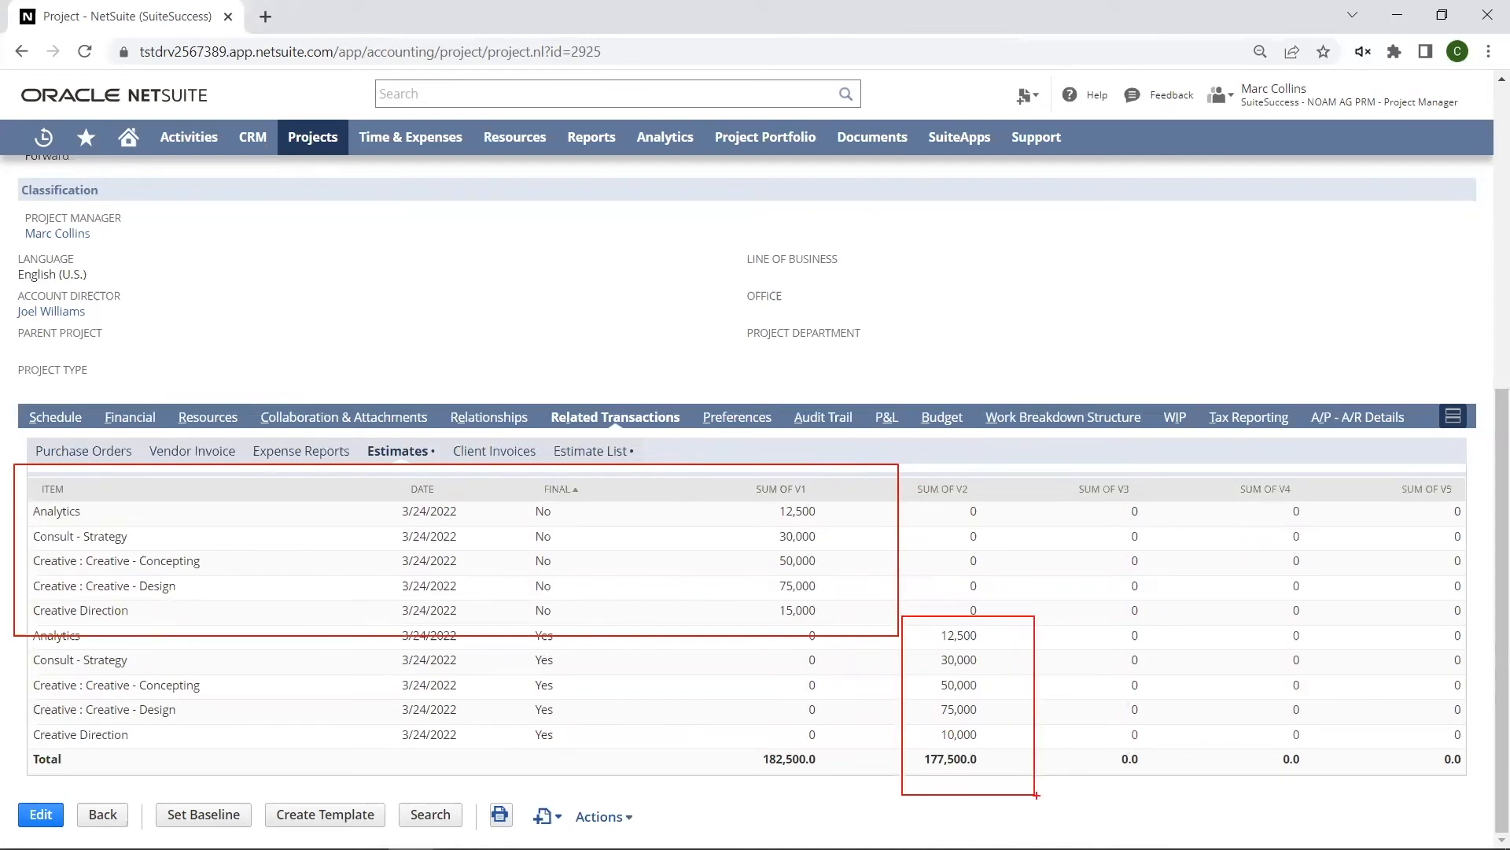
key(Escape)
scroll(34, 484, up, 10)
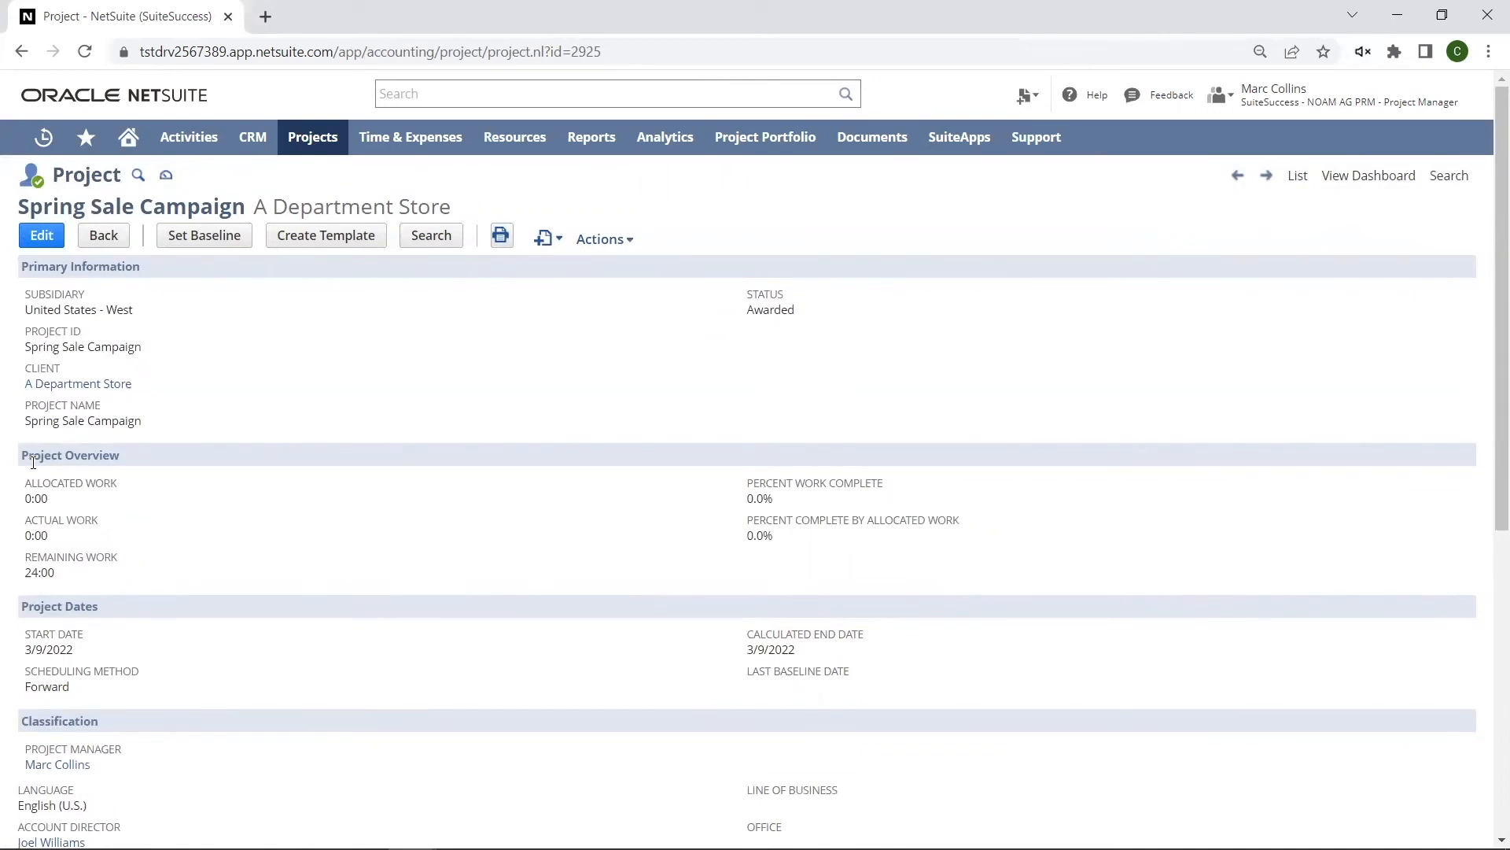
Step: Review the header fields and show the Schedule subtab's tasks and milestones, Kickoff through Final Bill
mouse_move(213, 399)
mouse_down()
mouse_move(151, 415)
mouse_move(183, 351)
mouse_up()
drag(136, 749, 189, 720)
scroll(756, 472, down, 3)
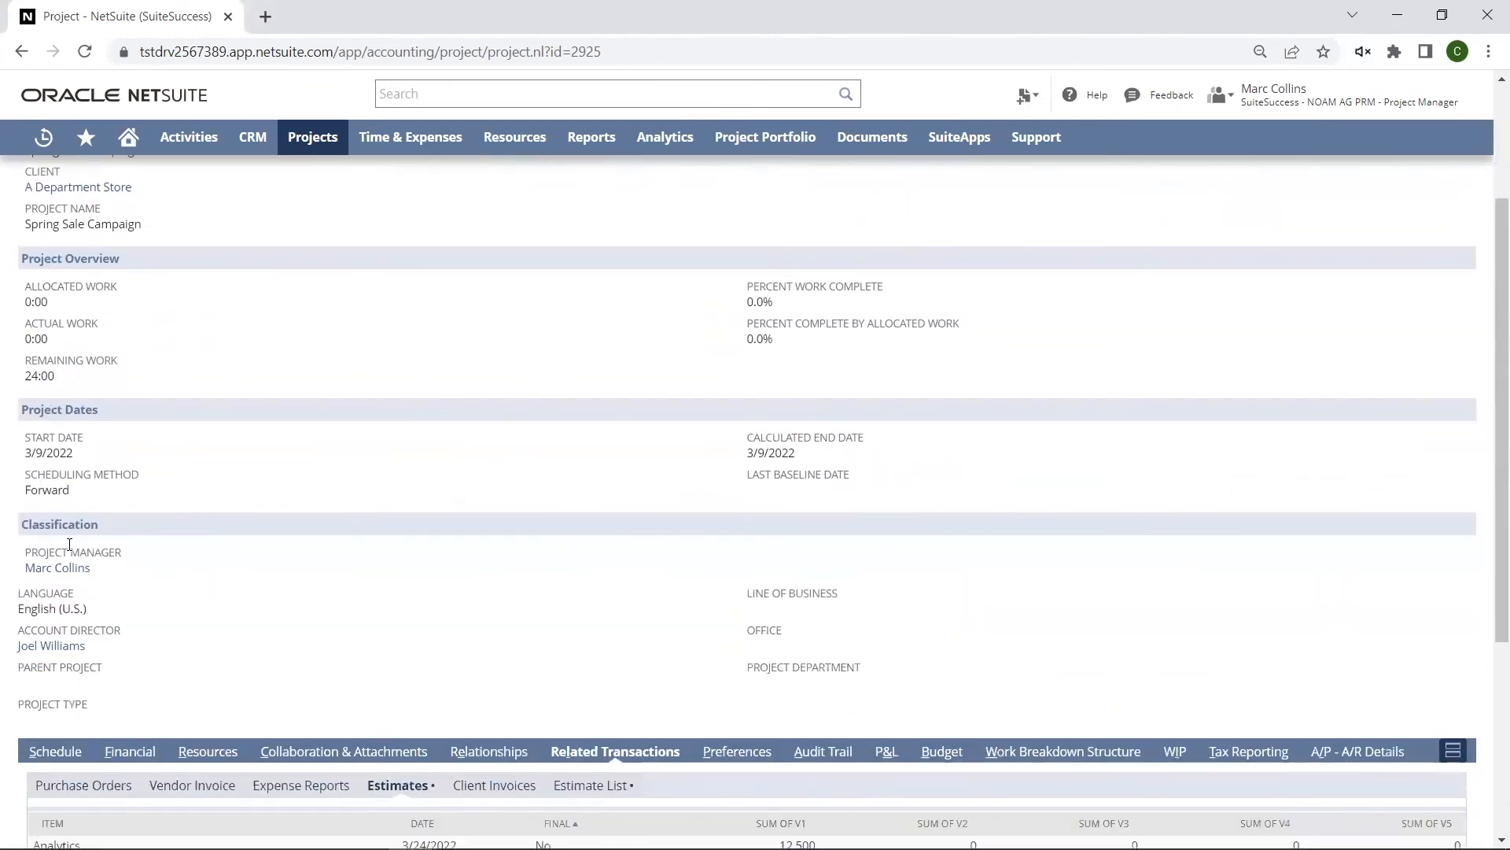
drag(131, 643, 182, 627)
key(Escape)
scroll(132, 651, down, 5)
click(49, 423)
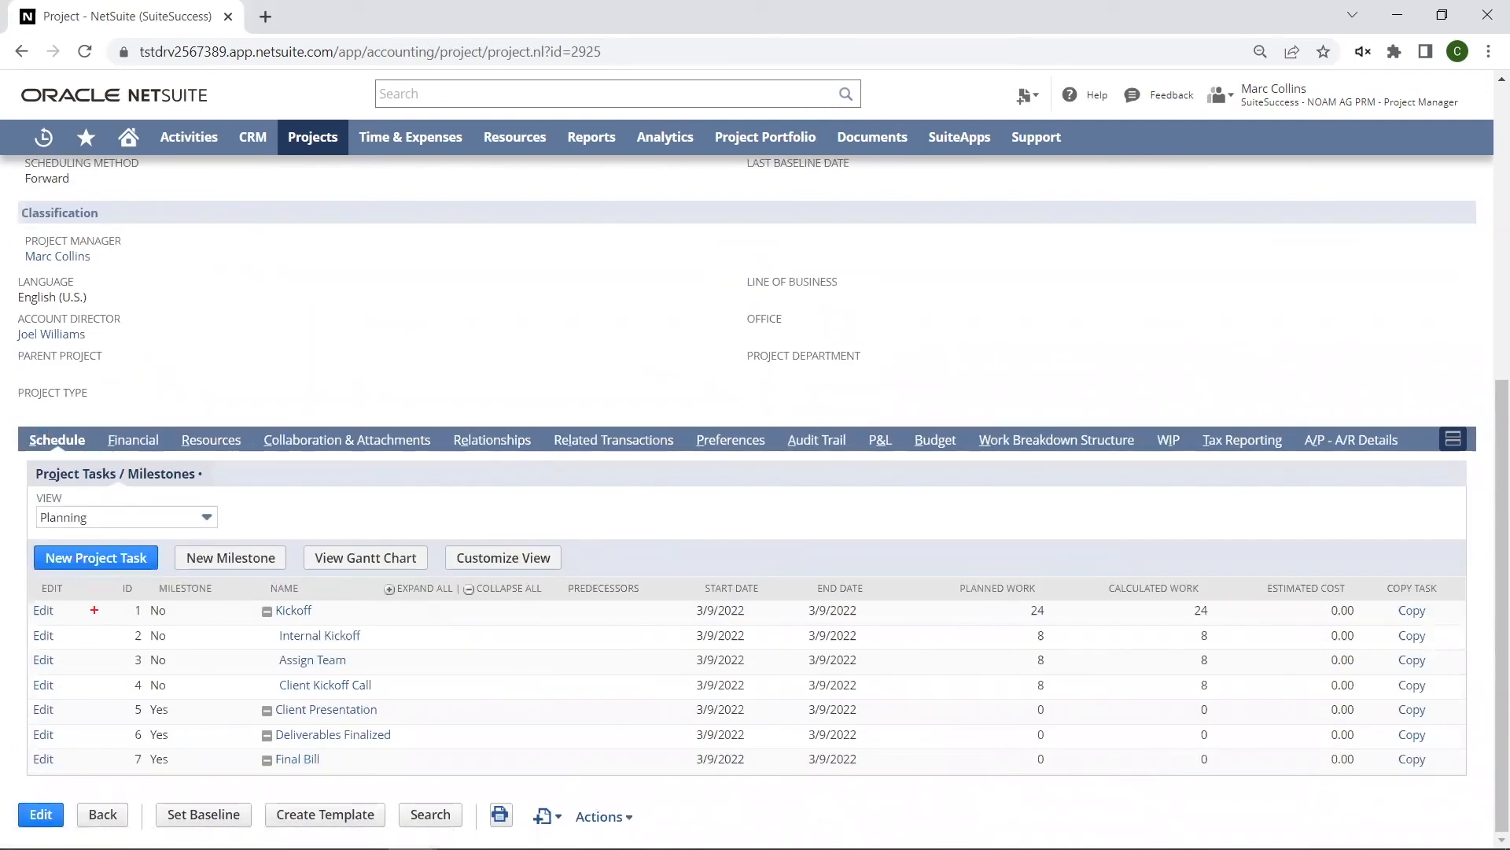
drag(15, 498, 593, 813)
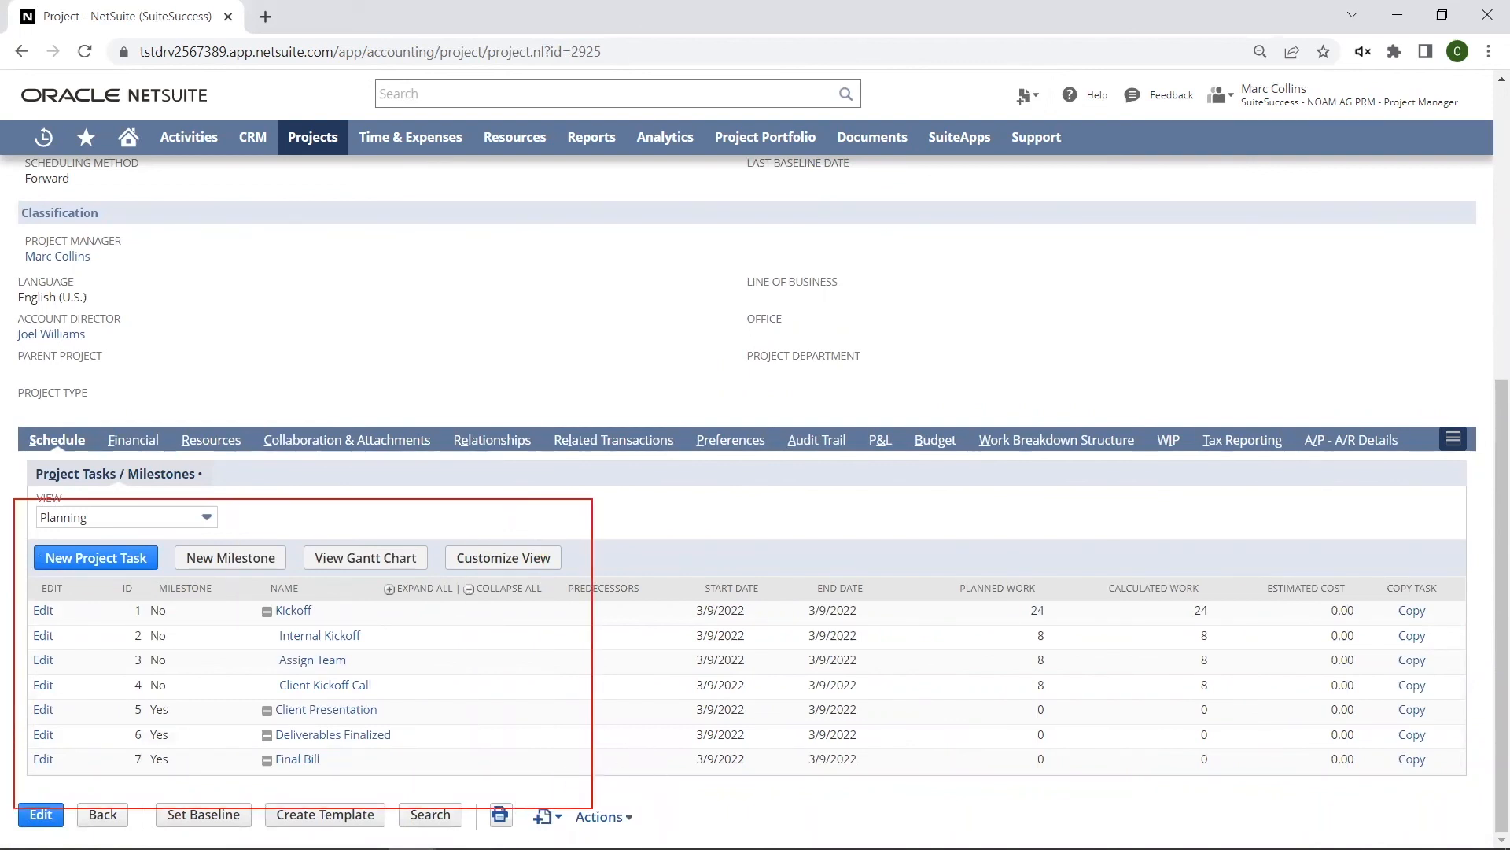
Step: Highlight the Financial subtab's Charge-Based billing type, USD primary currency and Regular project expense type
click(133, 439)
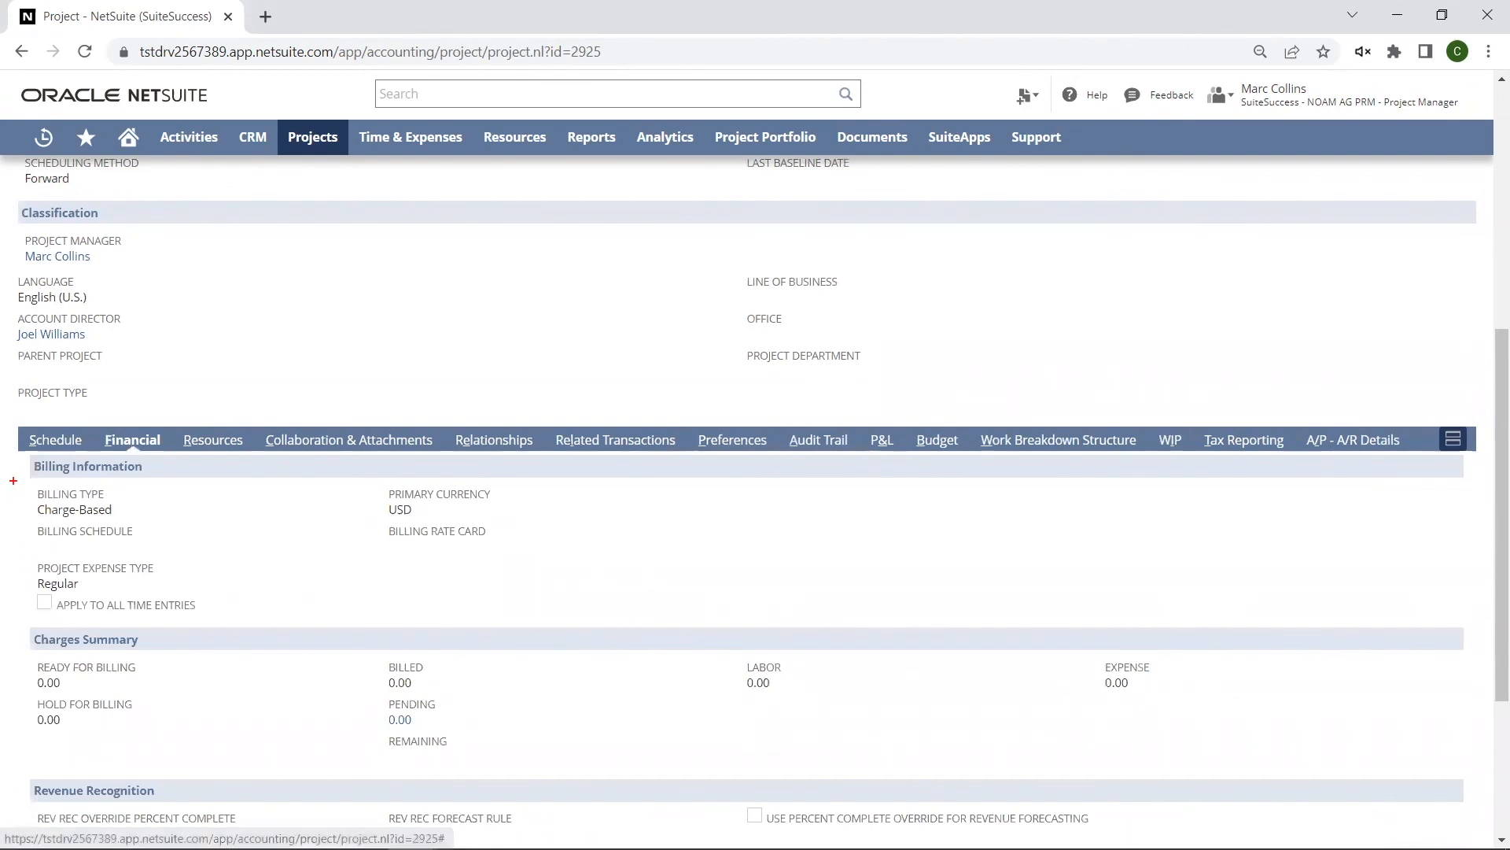
drag(21, 476, 144, 523)
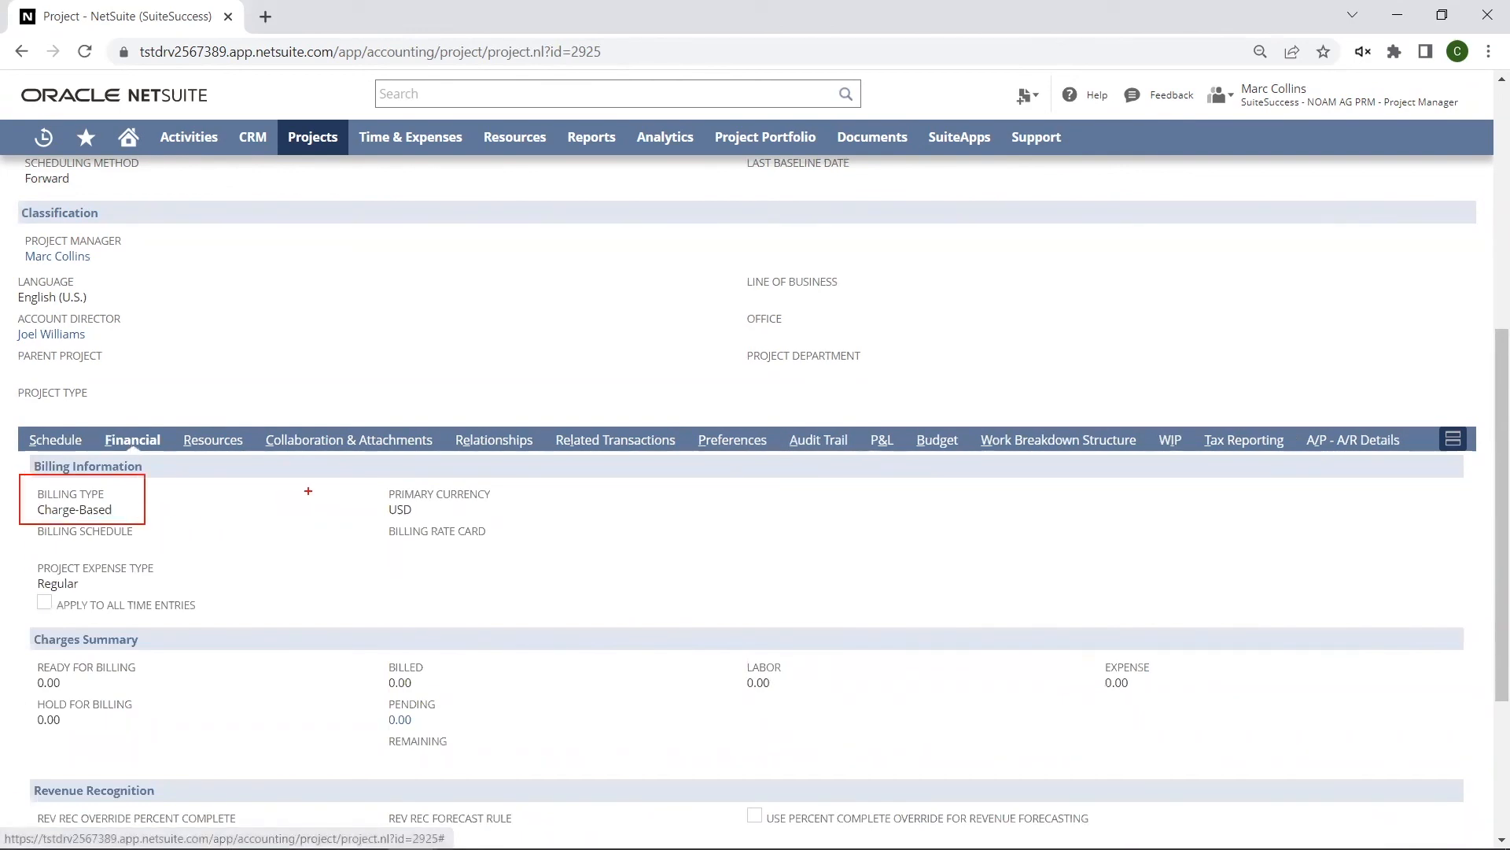
drag(350, 471, 543, 537)
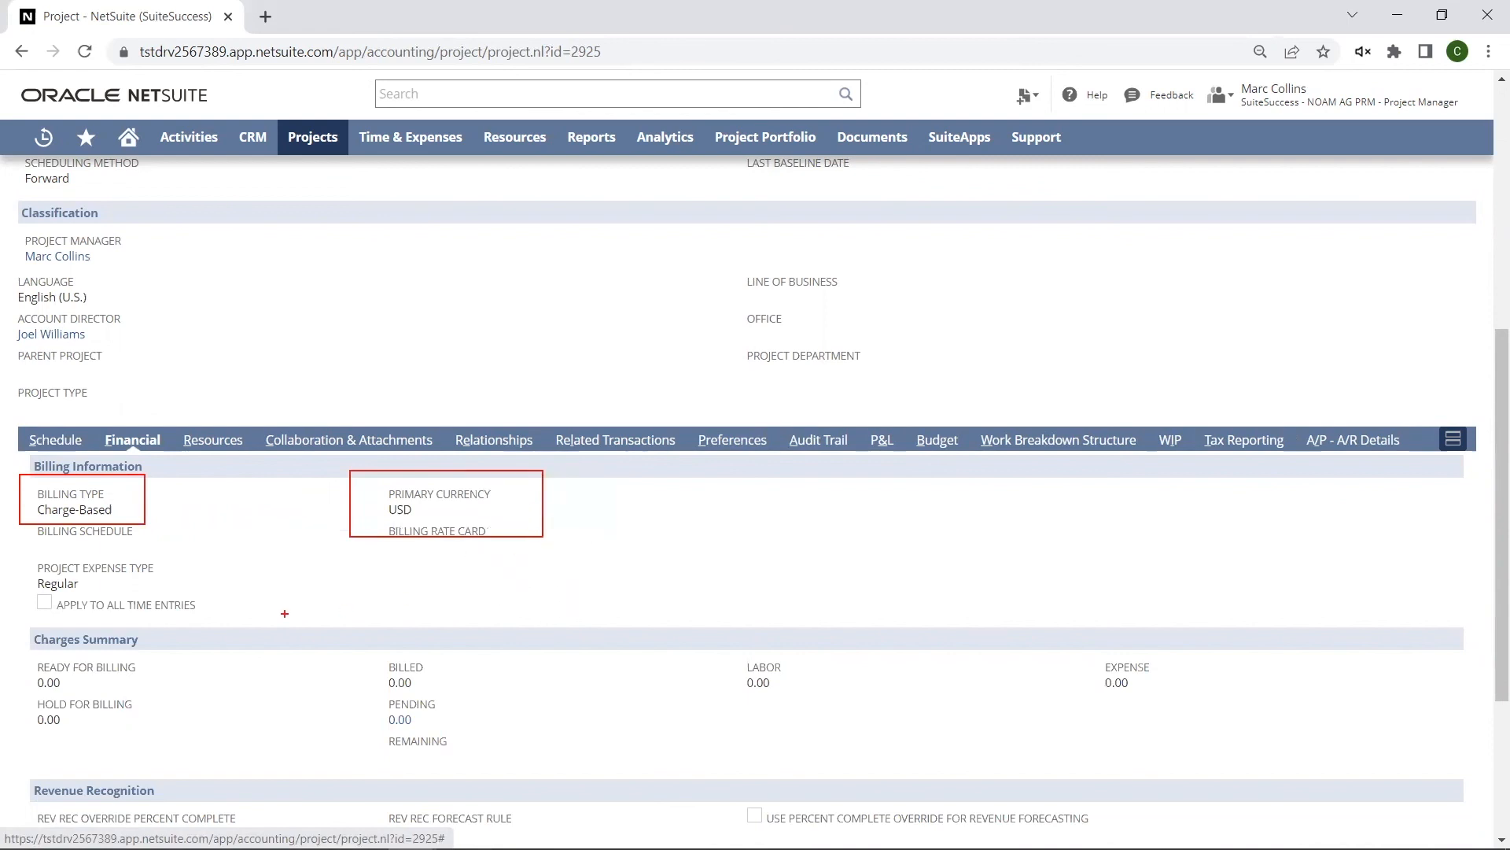
drag(22, 546, 201, 597)
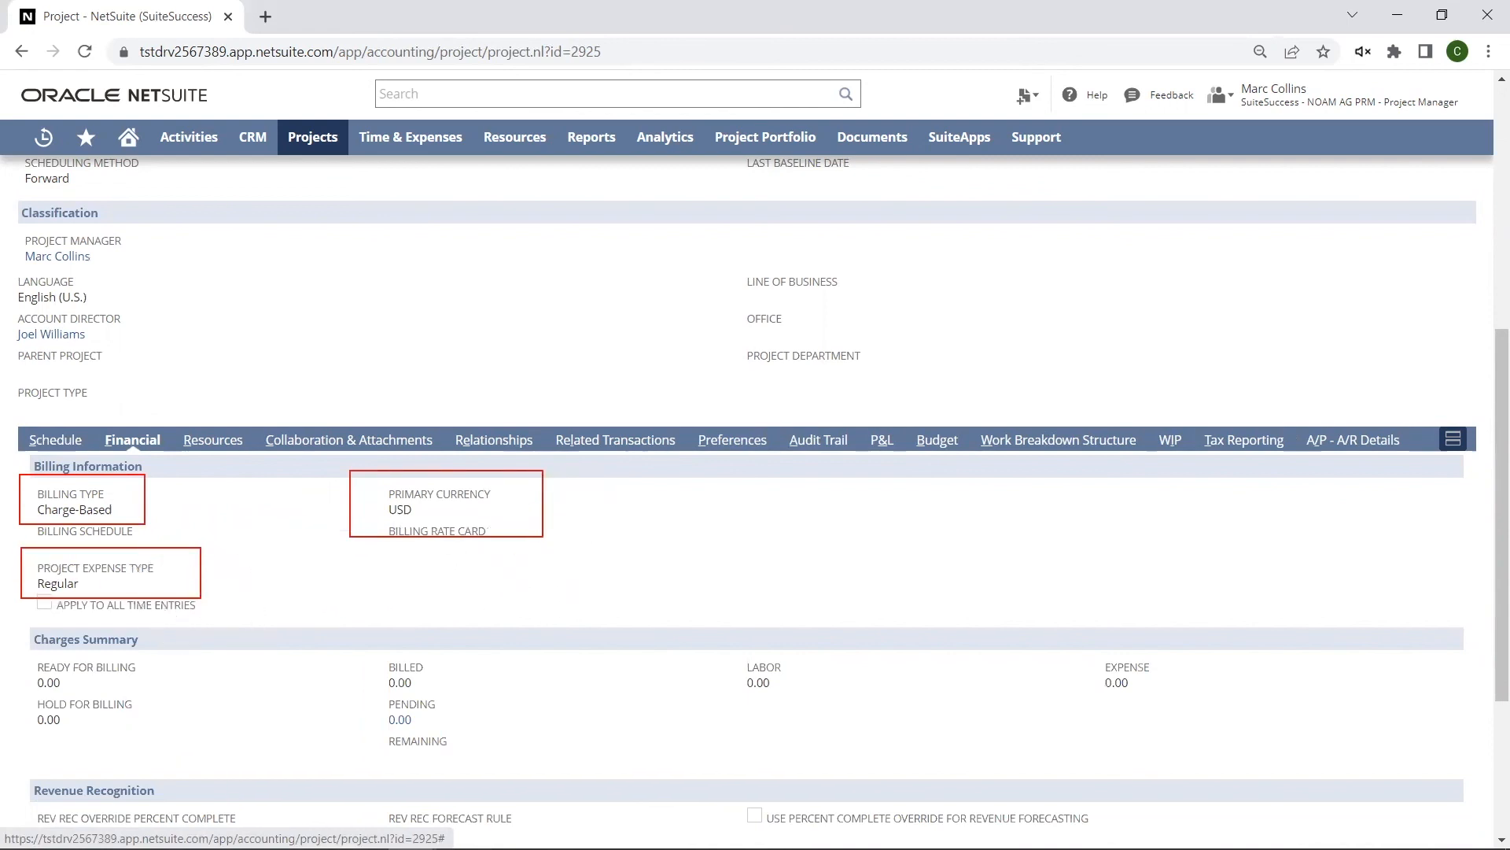